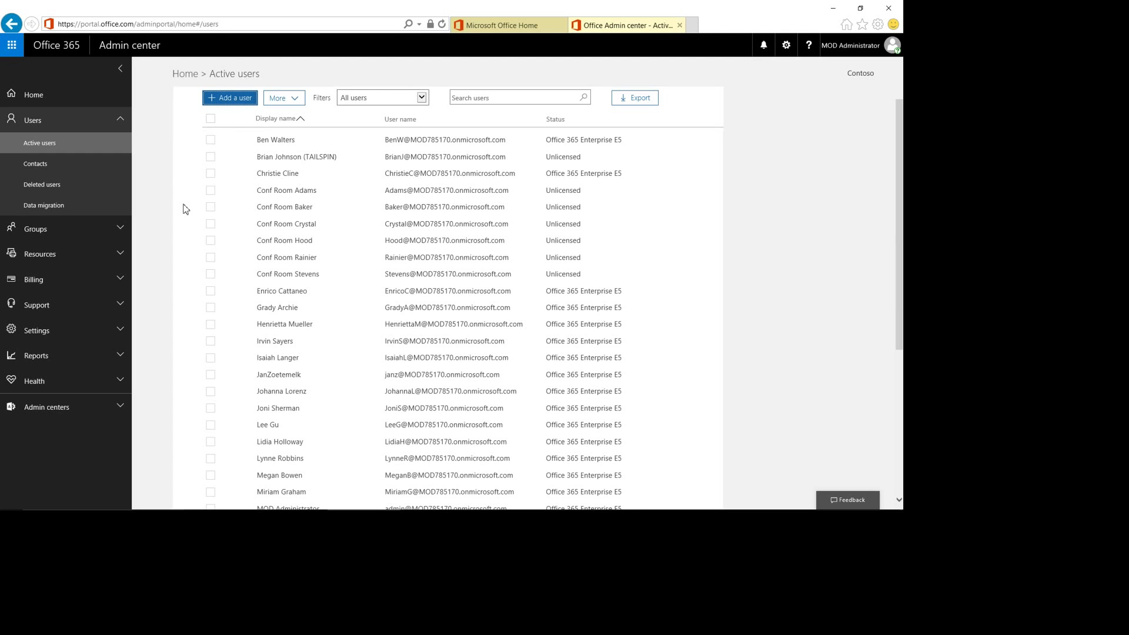
Start a new user with first name 'group' and last name '0365'
{"action": "left_click", "coordinate": [288, 125]}
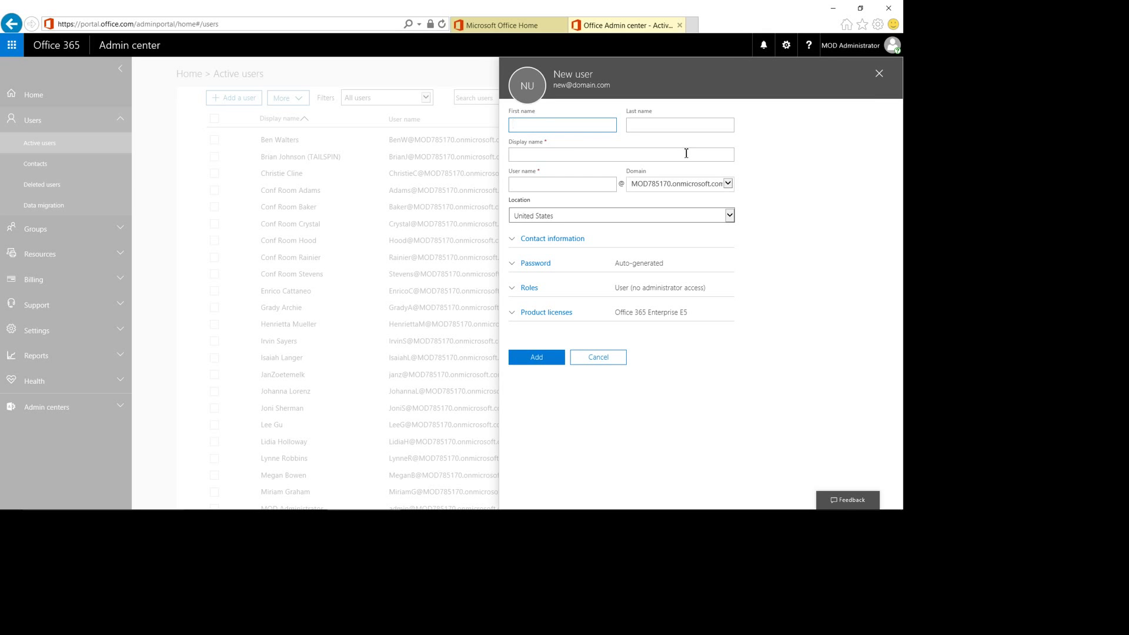
{"action": "type", "text": "group"}
{"action": "key", "text": "Tab"}
{"action": "type", "text": "0365"}
Keep the display name 'group 0365' and enter user name 'group-o365'
{"action": "left_click", "coordinate": [687, 153]}
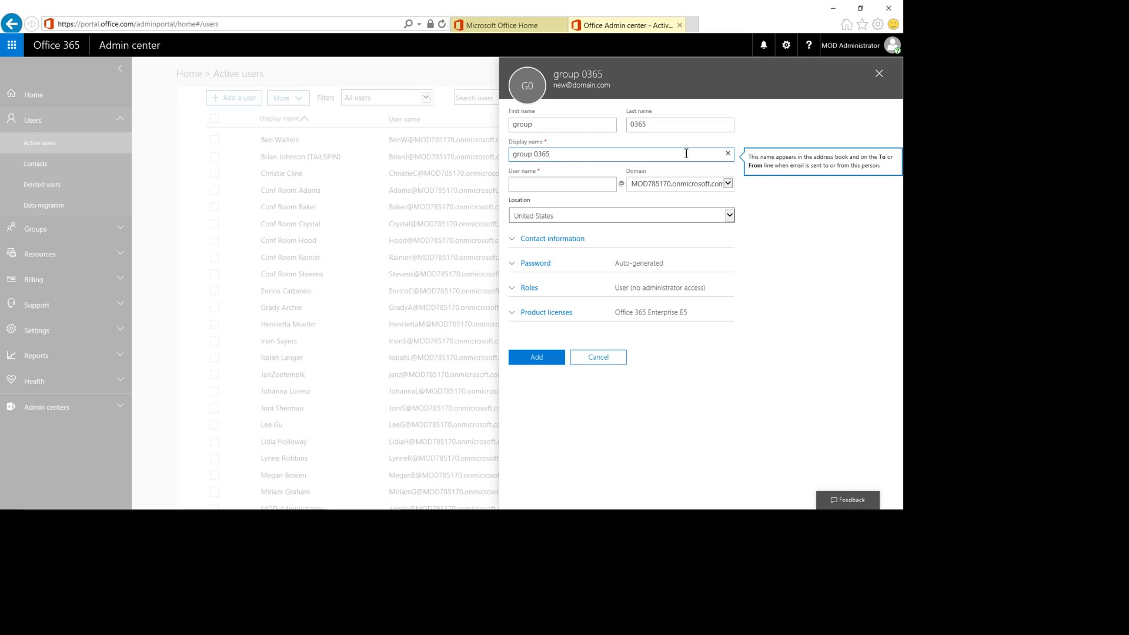
{"action": "key", "text": "ctrl+a"}
{"action": "key", "text": "Home"}
{"action": "key", "text": "Tab"}
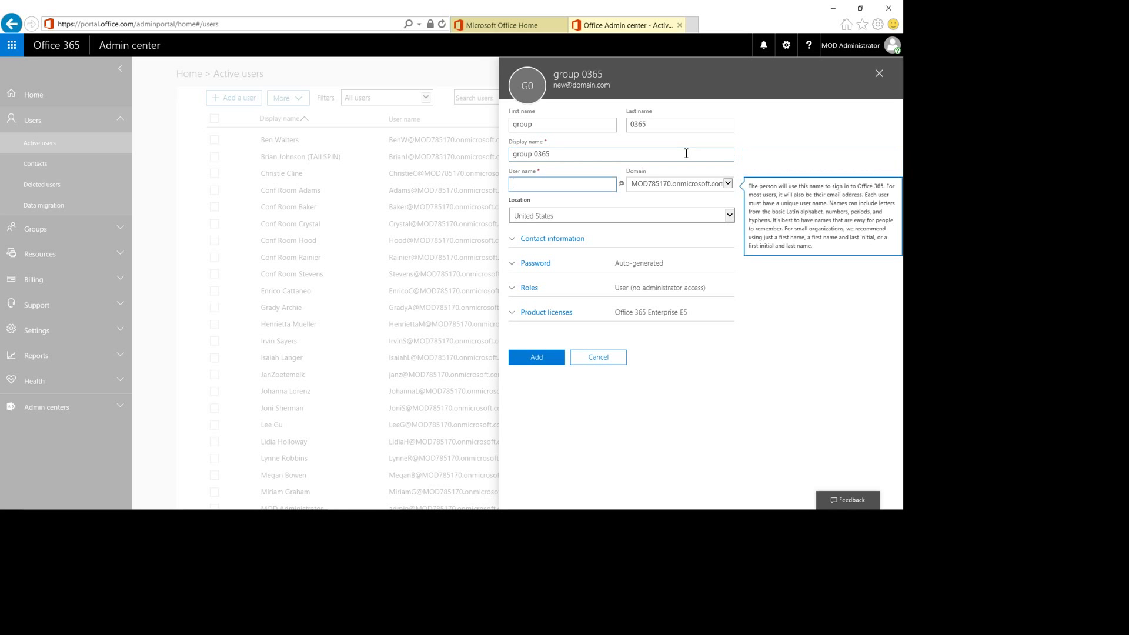
{"action": "type", "text": "group-o365"}
Set the new user's location to Netherlands, leaving the Office 365 Enterprise E5 licence assigned
{"action": "left_click", "coordinate": [671, 215]}
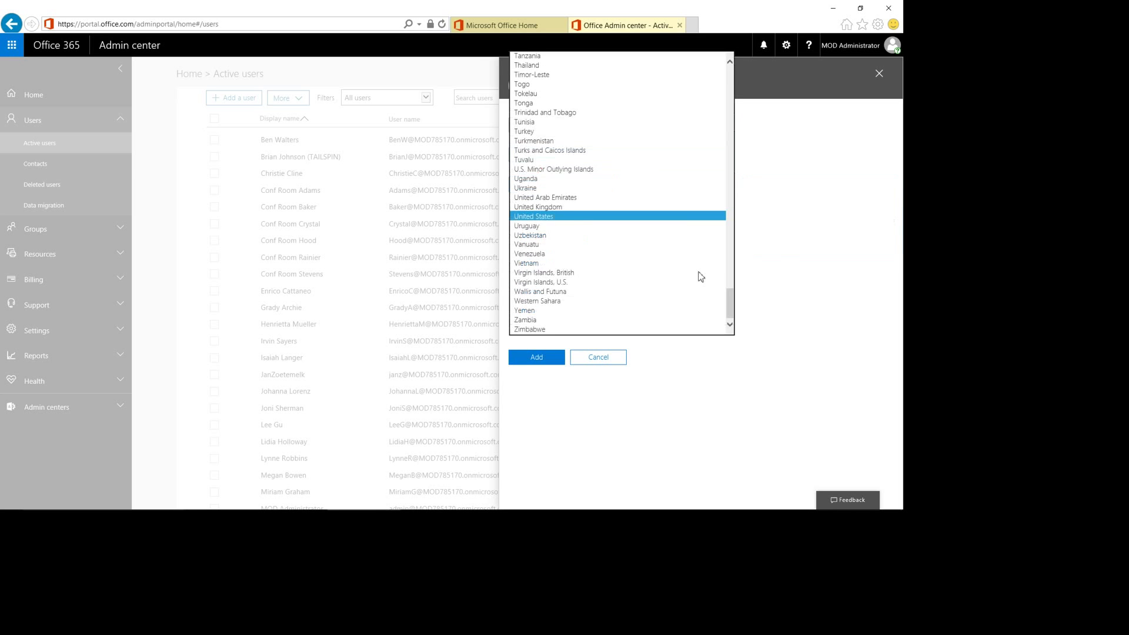
{"action": "type", "text": "neth"}
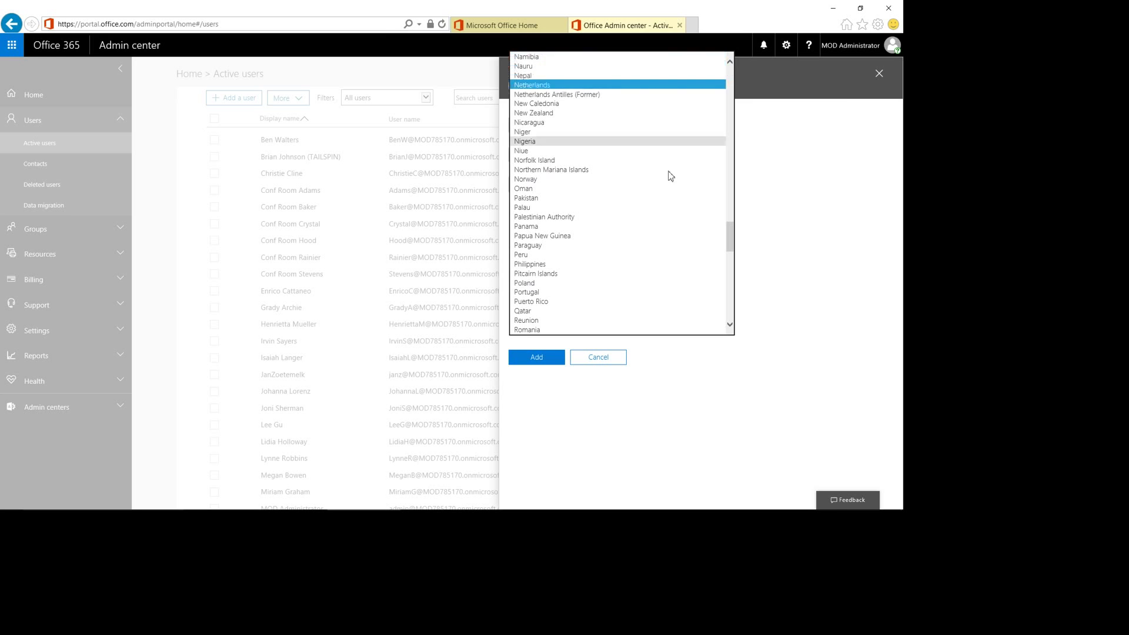
{"action": "key", "text": "Return"}
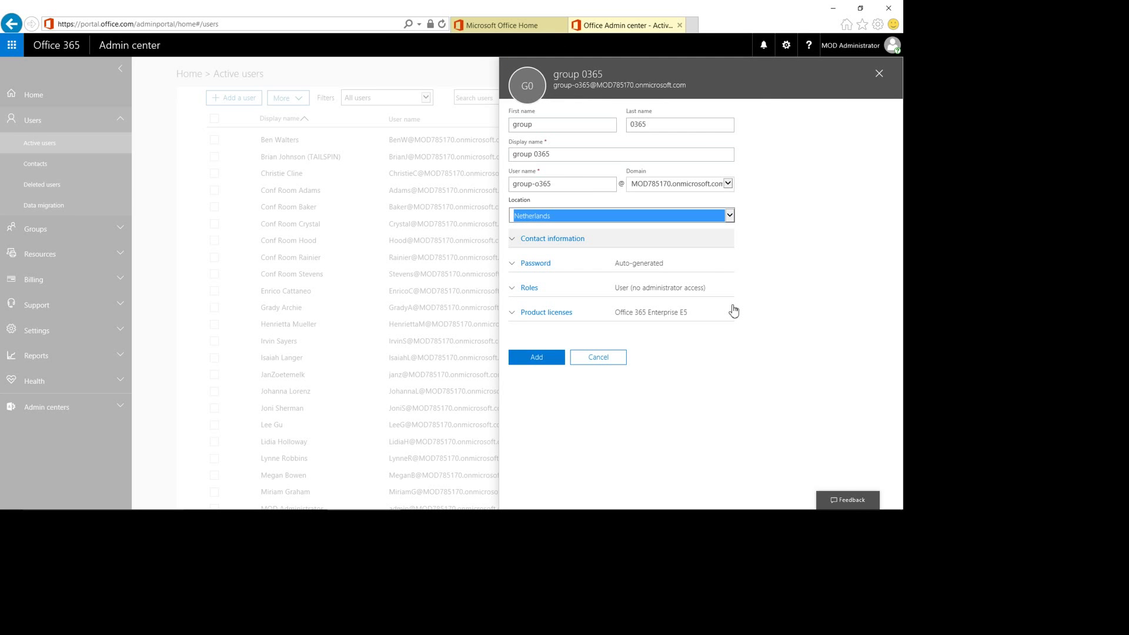
{"action": "key", "text": "shift+Tab"}
{"action": "key", "text": "shift+Tab"}
{"action": "key", "text": "shift+Tab"}
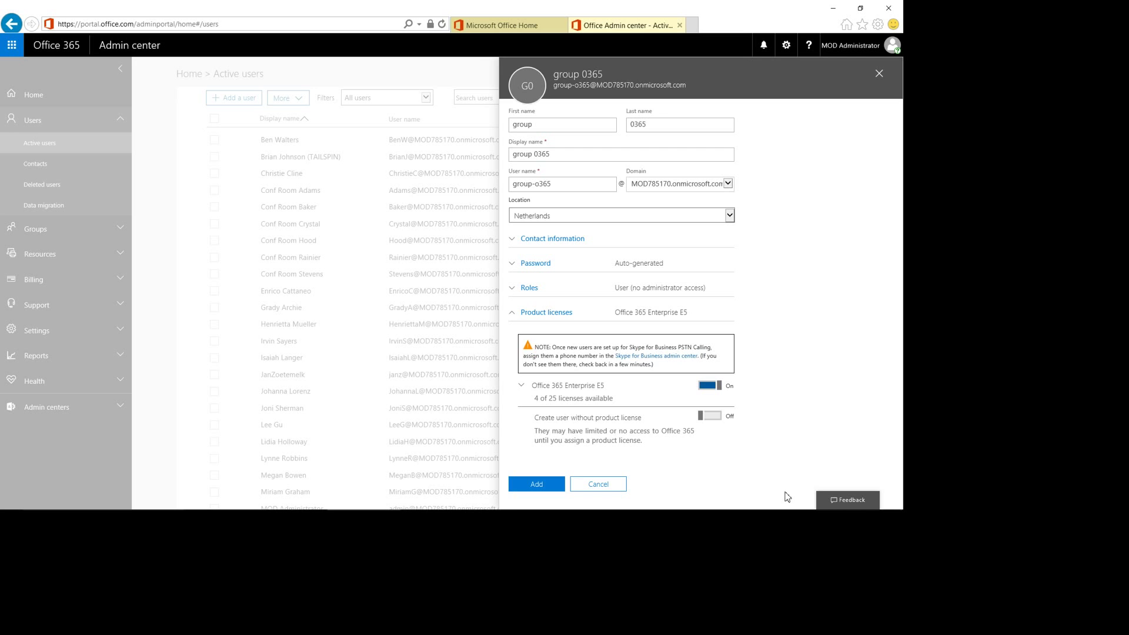
Choose to create the password manually and enter the account password
{"action": "key", "text": "Return"}
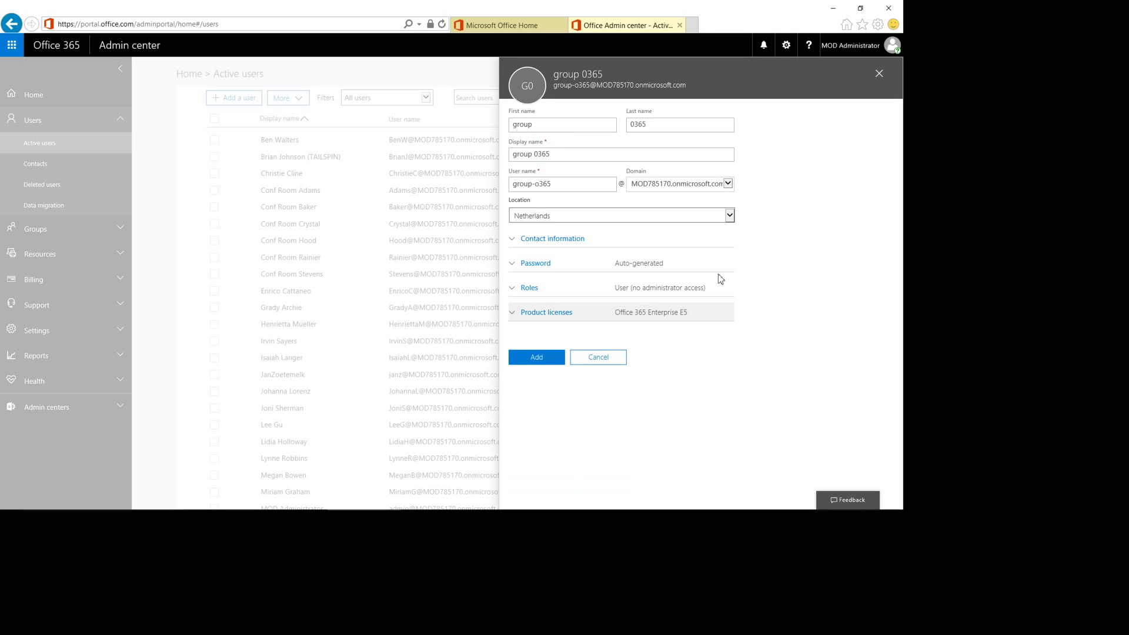
{"action": "key", "text": "Tab"}
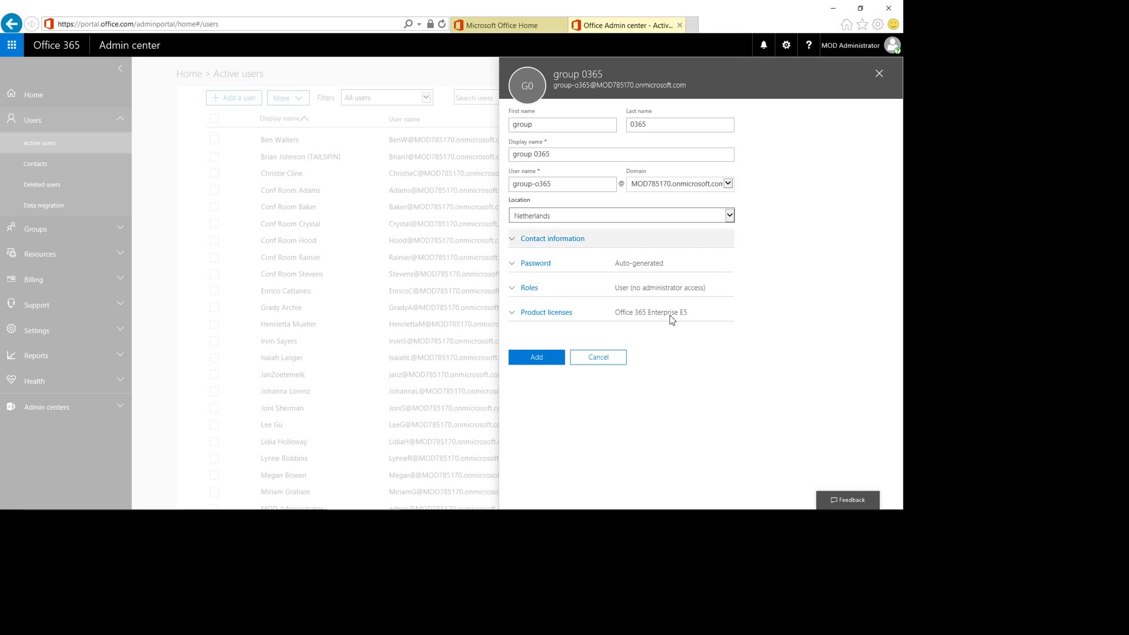
{"action": "key", "text": "Tab"}
{"action": "key", "text": "Return"}
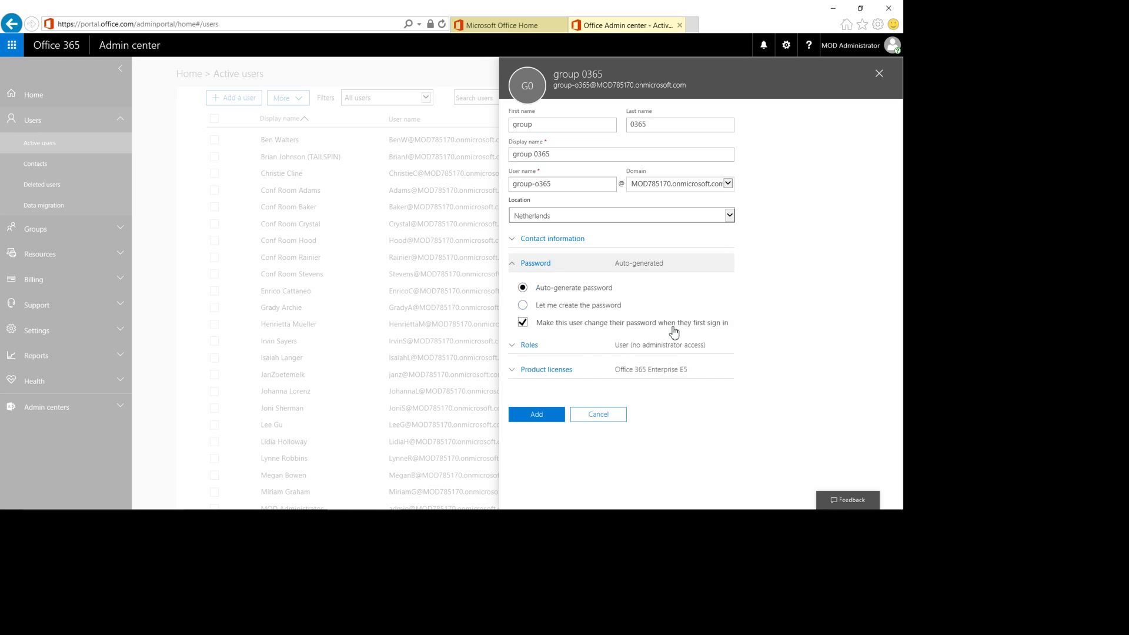
{"action": "key", "text": "Tab"}
{"action": "key", "text": "Down"}
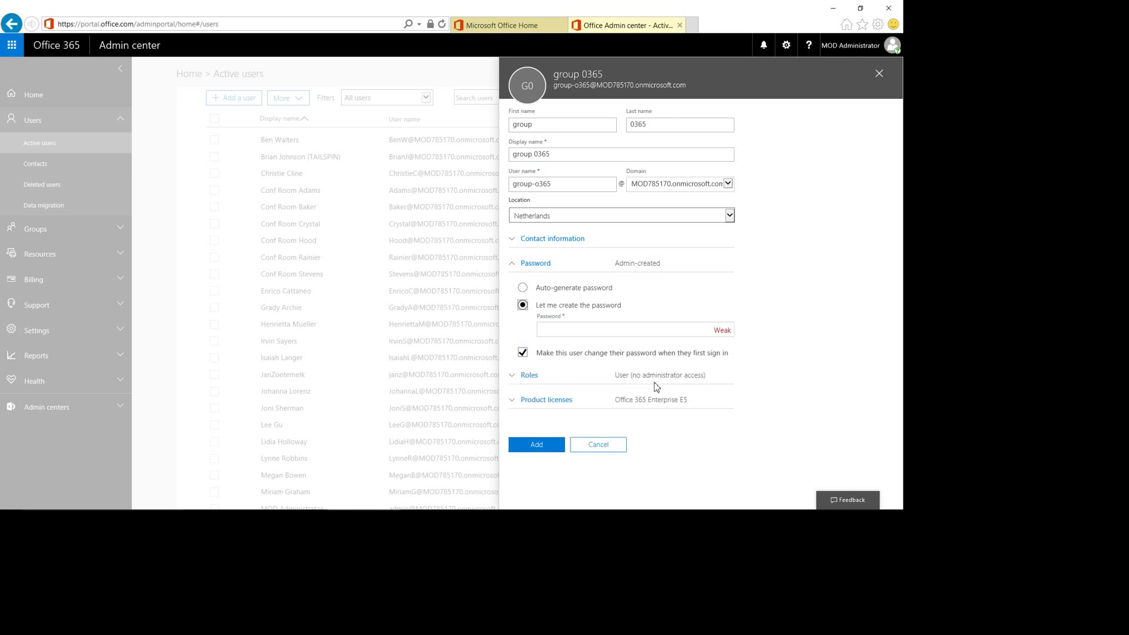
{"action": "key", "text": "Tab"}
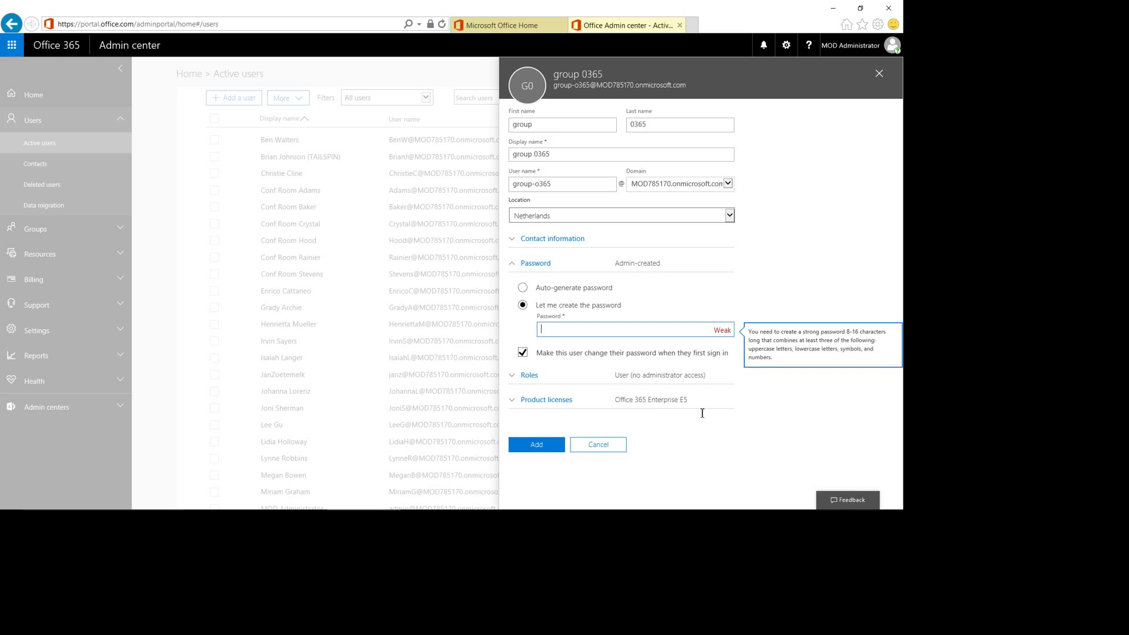
{"action": "type", "text": "password1!"}
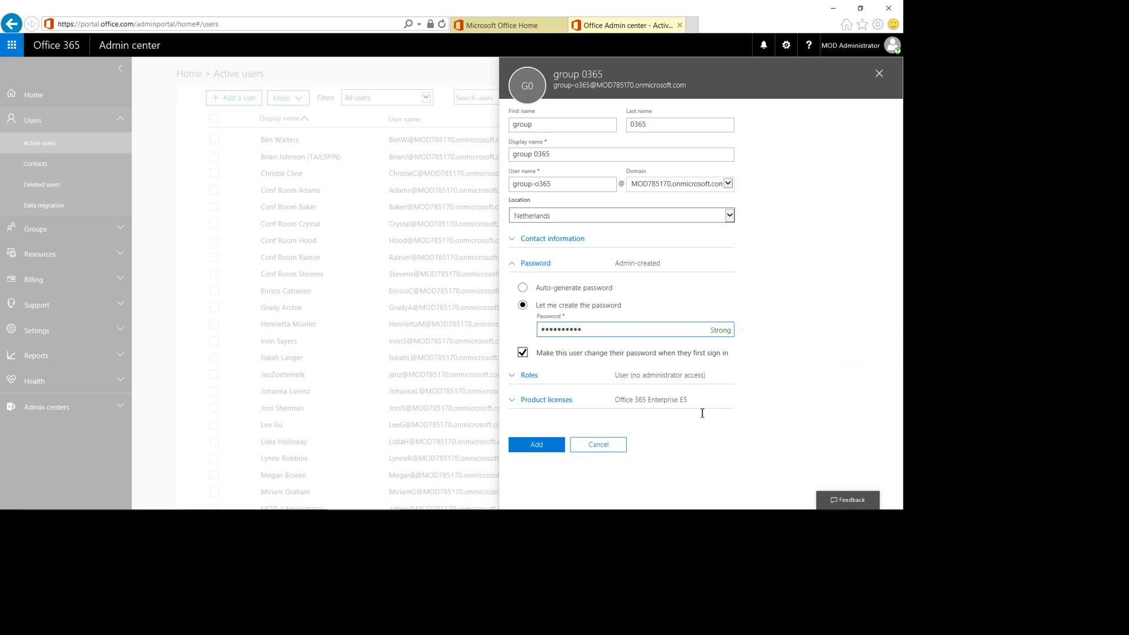
Untick the forced password change at first sign-in and add the user
{"action": "left_click", "coordinate": [721, 425]}
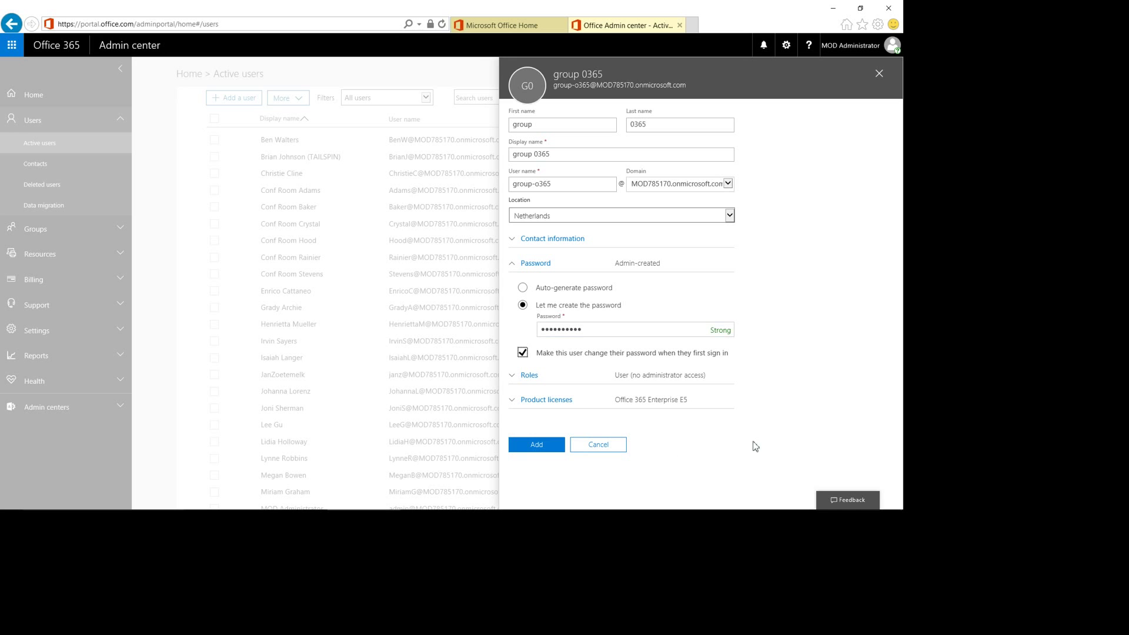
{"action": "key", "text": "space"}
{"action": "key", "text": "shift+Tab"}
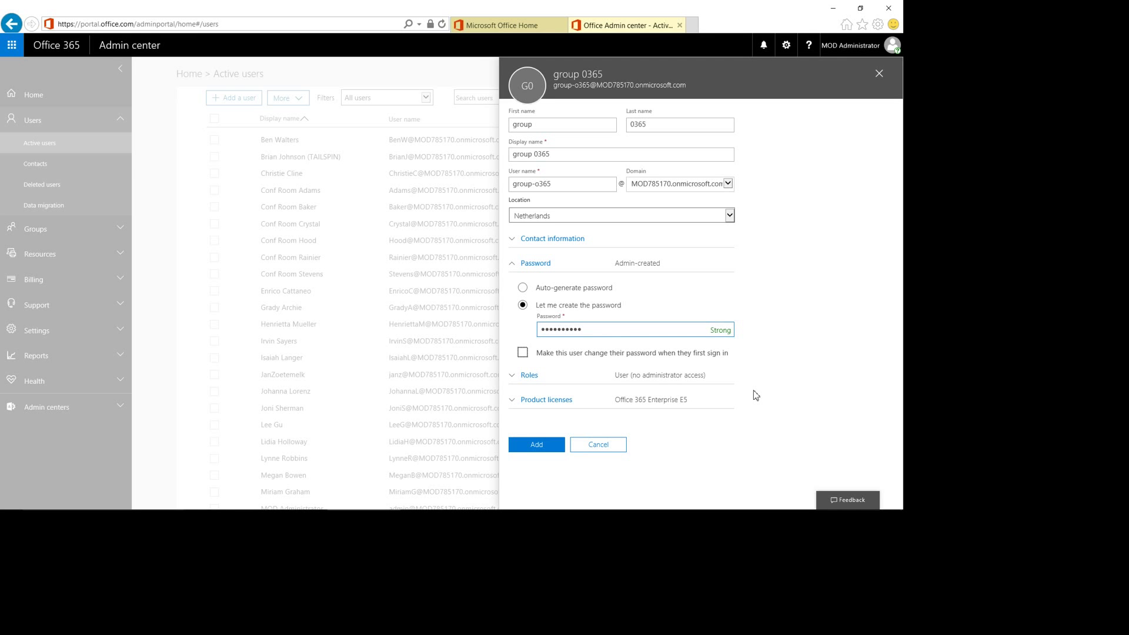
{"action": "key", "text": "Tab"}
{"action": "key", "text": "Tab"}
{"action": "key", "text": "Tab"}
{"action": "key", "text": "Tab"}
{"action": "key", "text": "Return"}
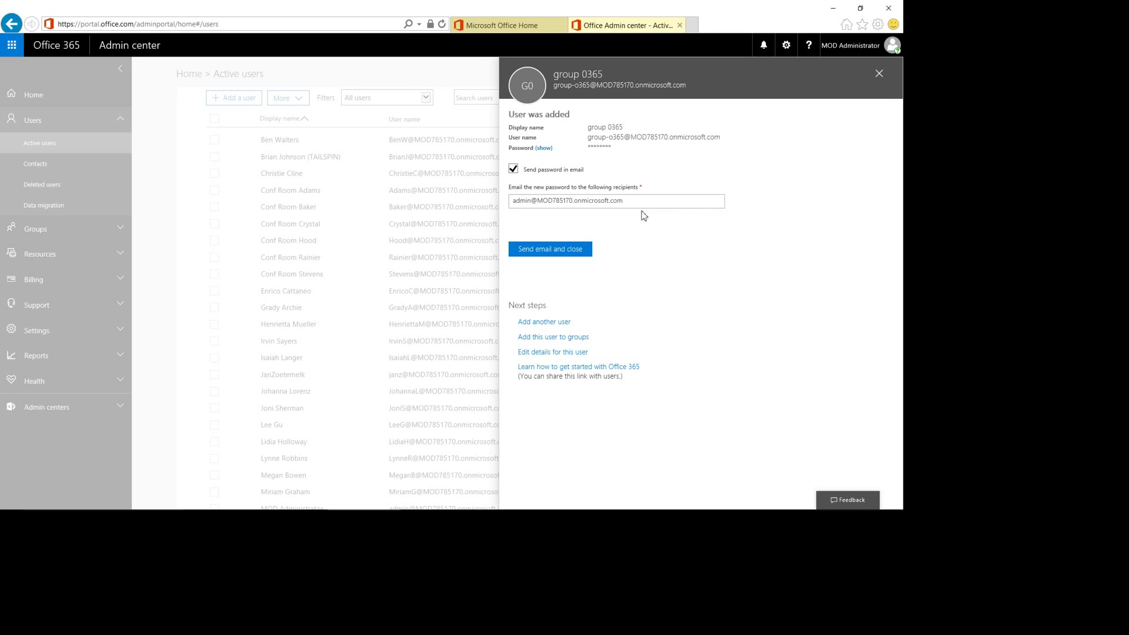
Skip emailing the password, select the new user name, and close the confirmation
{"action": "key", "text": "space"}
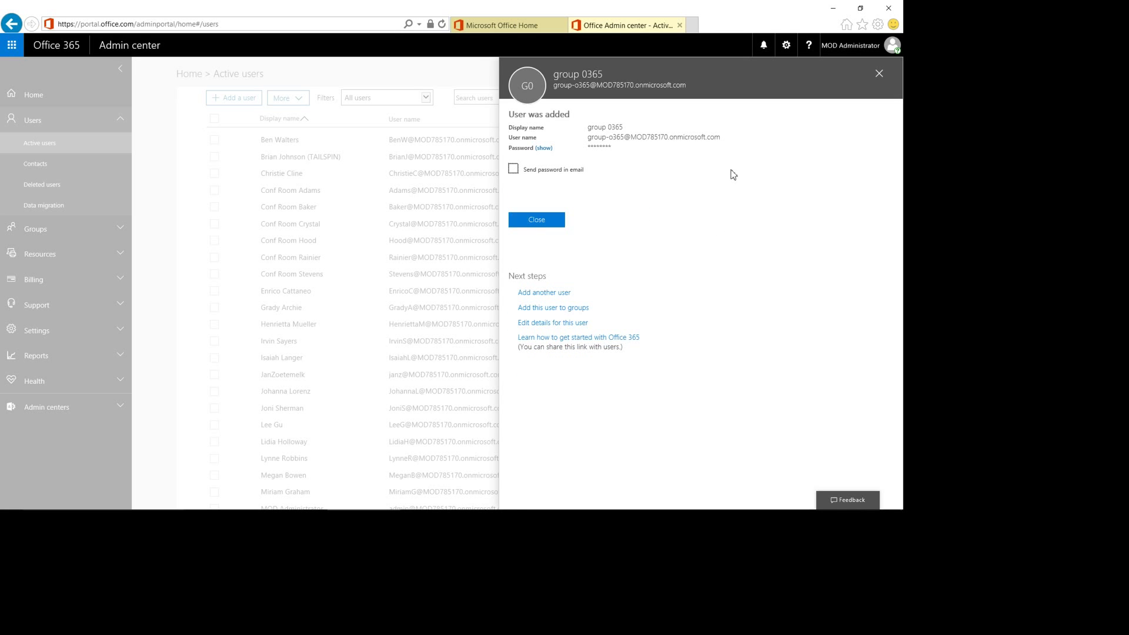
{"action": "double_click", "coordinate": [772, 173]}
{"action": "left_click_drag", "start_coordinate": [772, 172], "coordinate": [894, 170]}
{"action": "key", "text": "ctrl+c"}
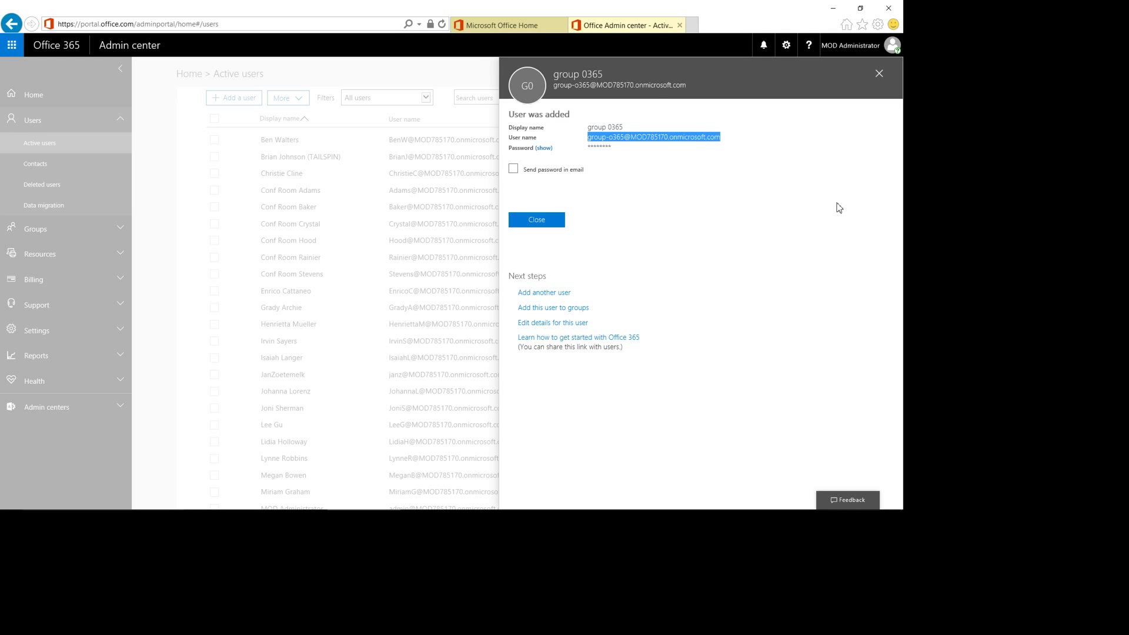
{"action": "key", "text": "Tab"}
{"action": "key", "text": "Return"}
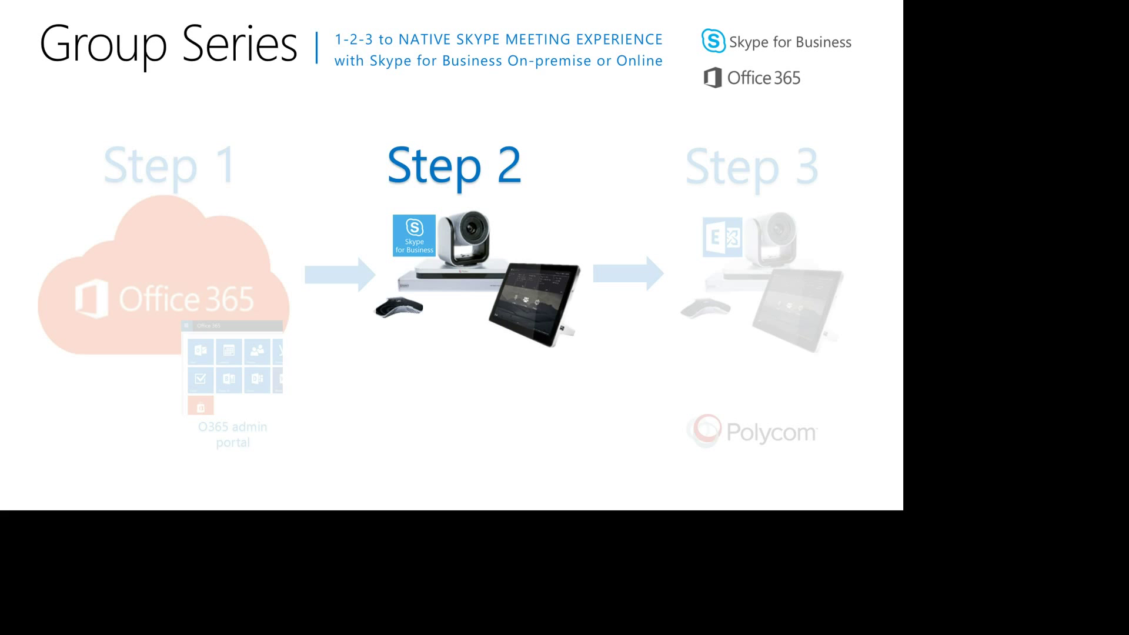
Switch from the slideshow to the Polycom Group 500 web interface in Firefox
{"action": "key", "text": "alt+Tab"}
{"action": "key", "text": "alt+Tab"}
{"action": "key", "text": "alt+Tab"}
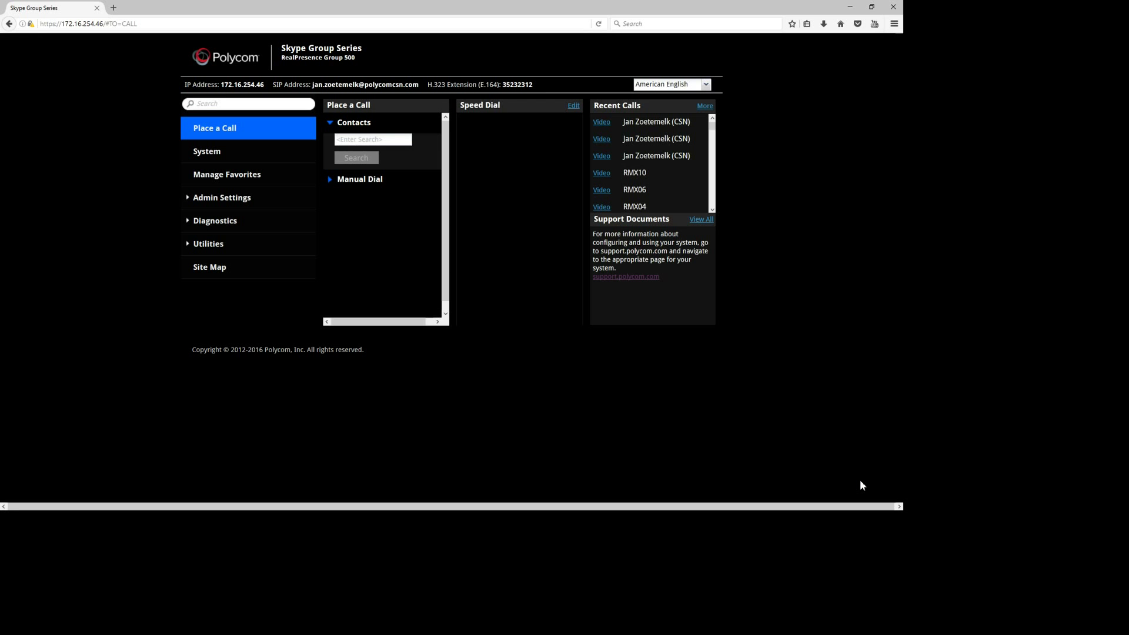
Review the licensed options, including Skype for Business Interoperability, on the Admin Settings Options page
{"action": "left_click", "coordinate": [235, 151]}
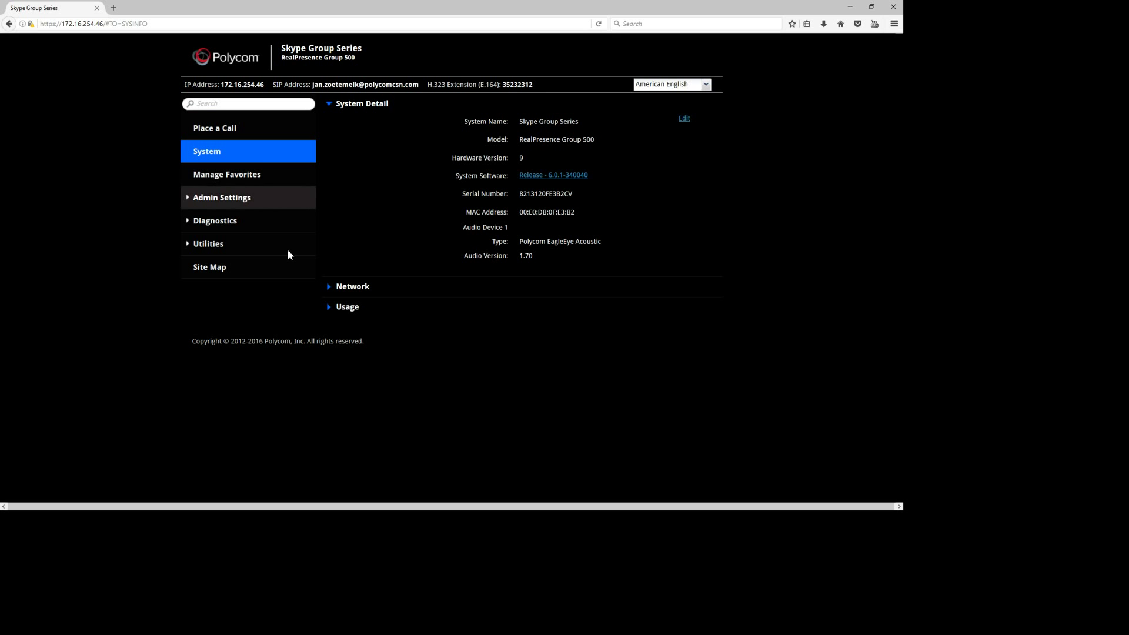
{"action": "left_click", "coordinate": [287, 197]}
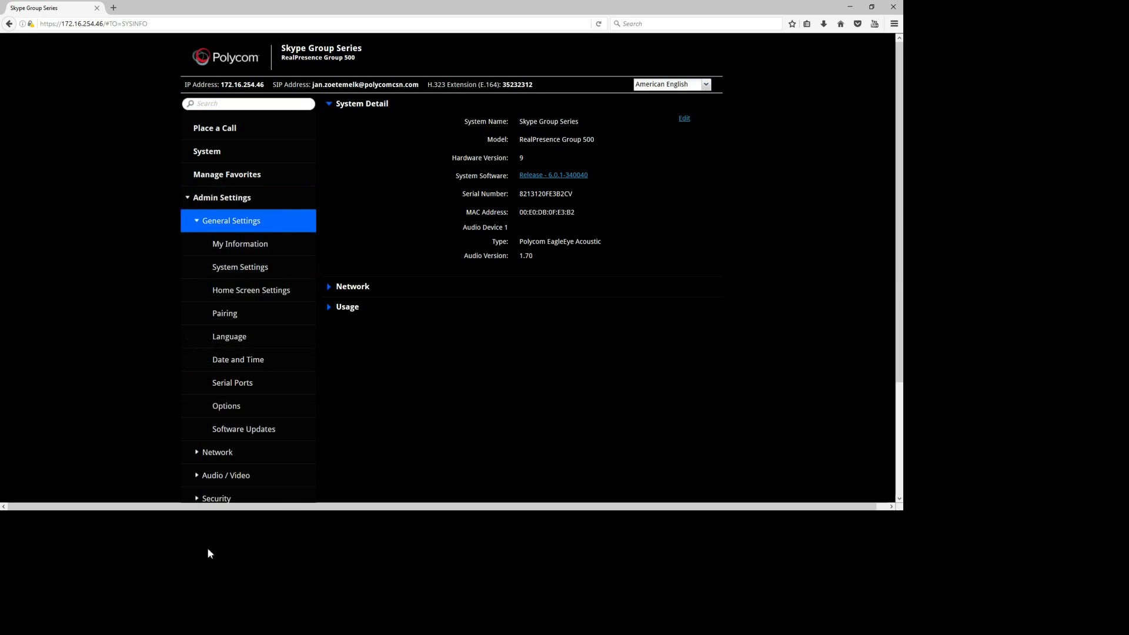
{"action": "left_click", "coordinate": [226, 406]}
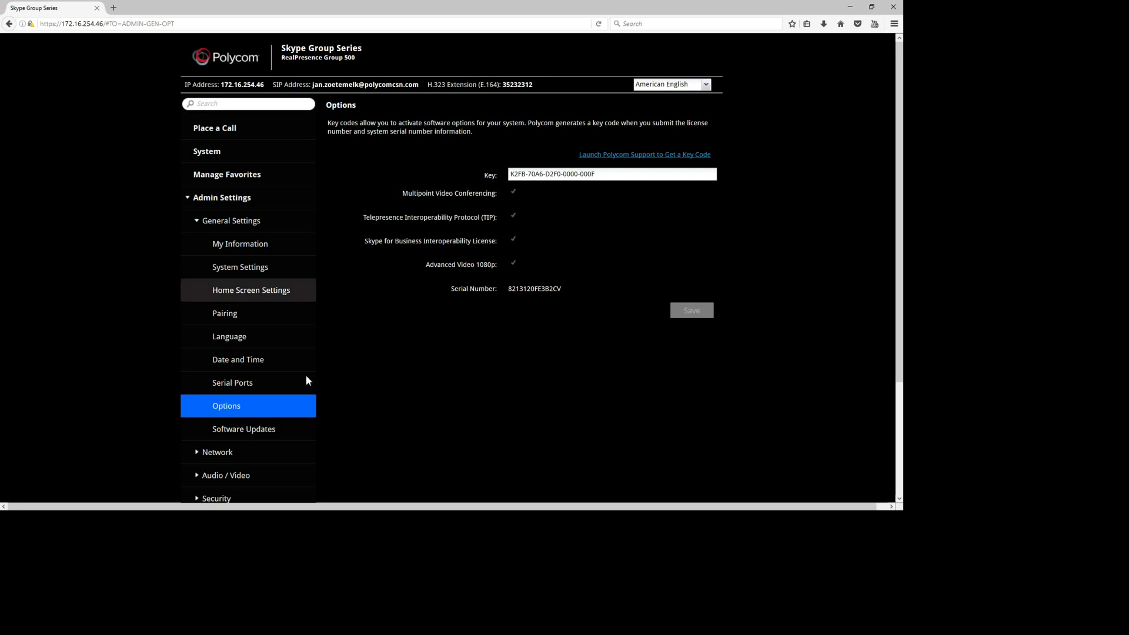
{"action": "scroll", "coordinate": [303, 375], "scroll_direction": "down", "scroll_amount": 3}
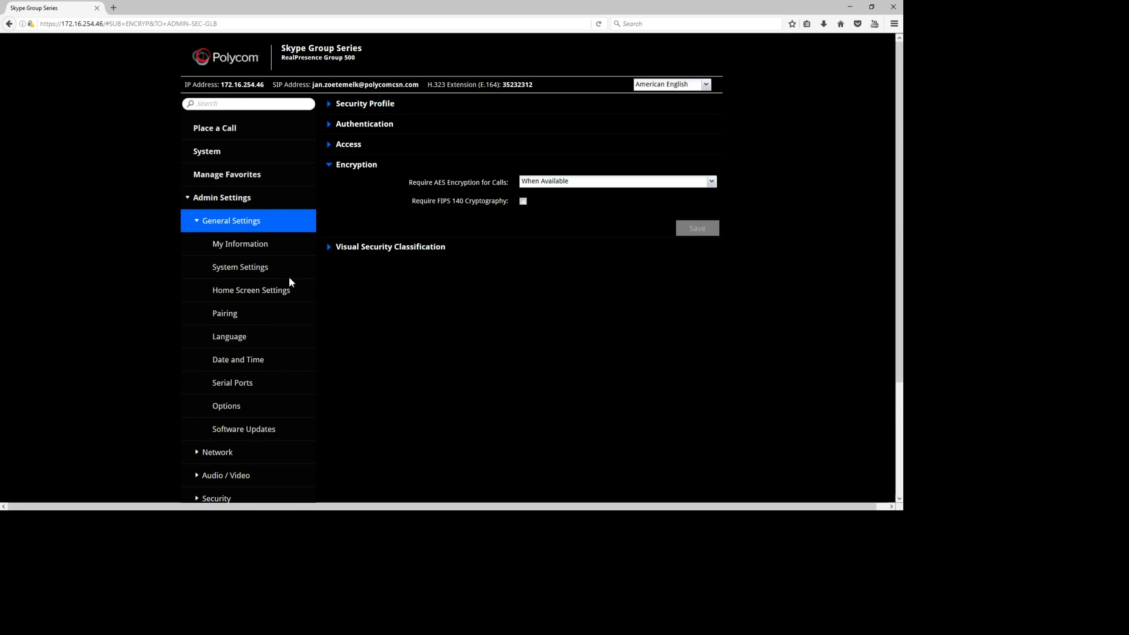
Toggle Enable Skype Mode off and back on in Home Screen Settings, then expand Network settings
{"action": "key", "text": "Tab"}
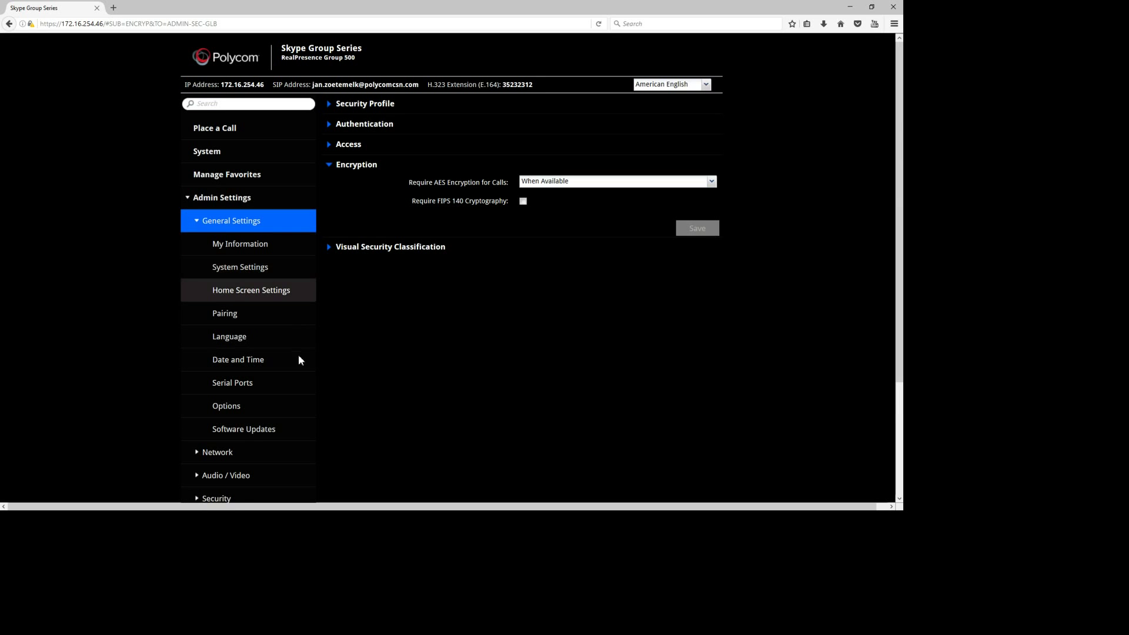
{"action": "key", "text": "Return"}
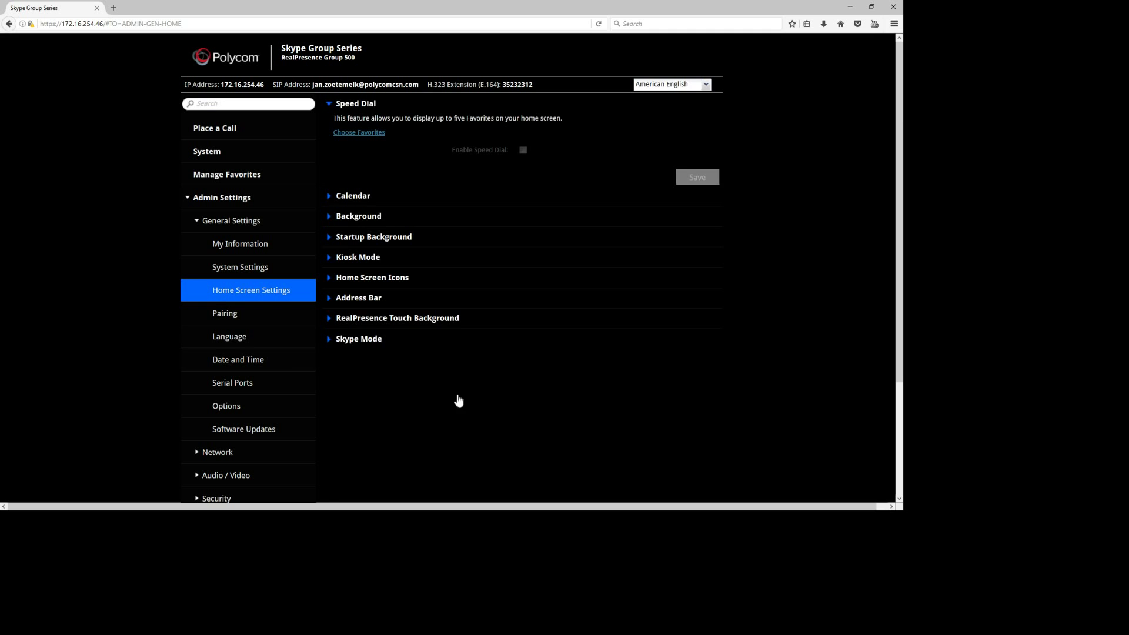
{"action": "left_click", "coordinate": [458, 429]}
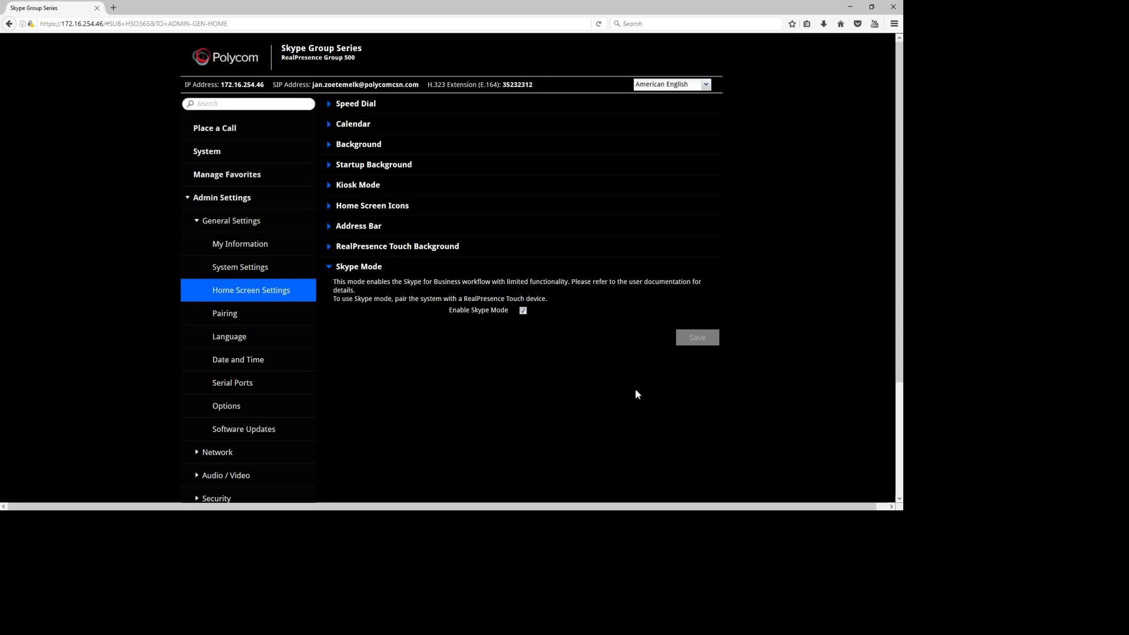
{"action": "key", "text": "space"}
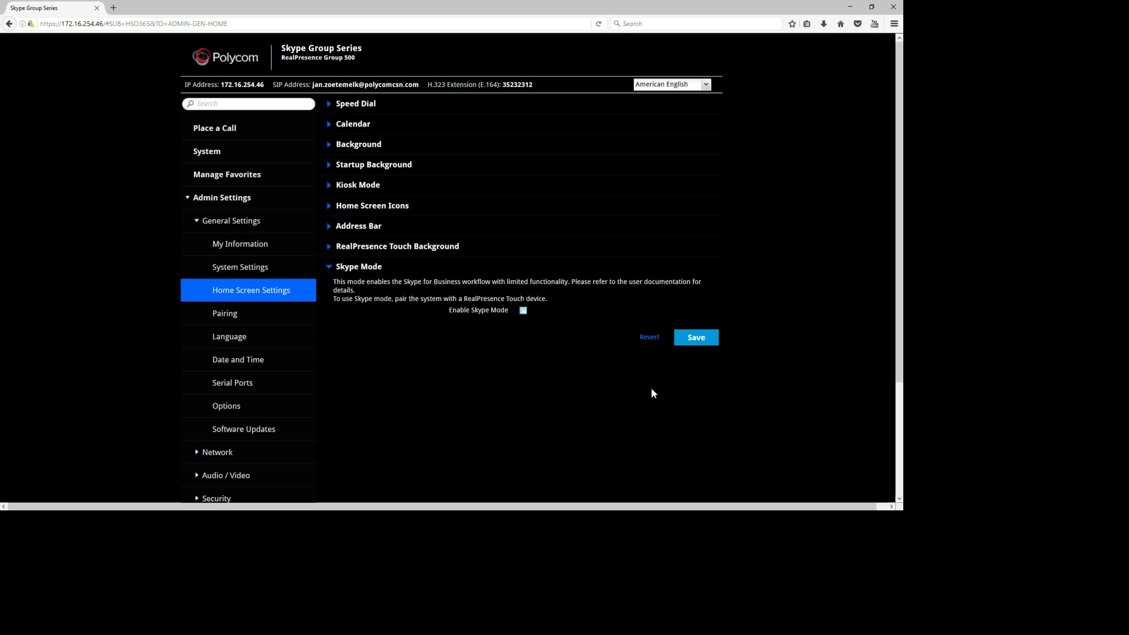
{"action": "key", "text": "space"}
{"action": "key", "text": "space"}
{"action": "key", "text": "space"}
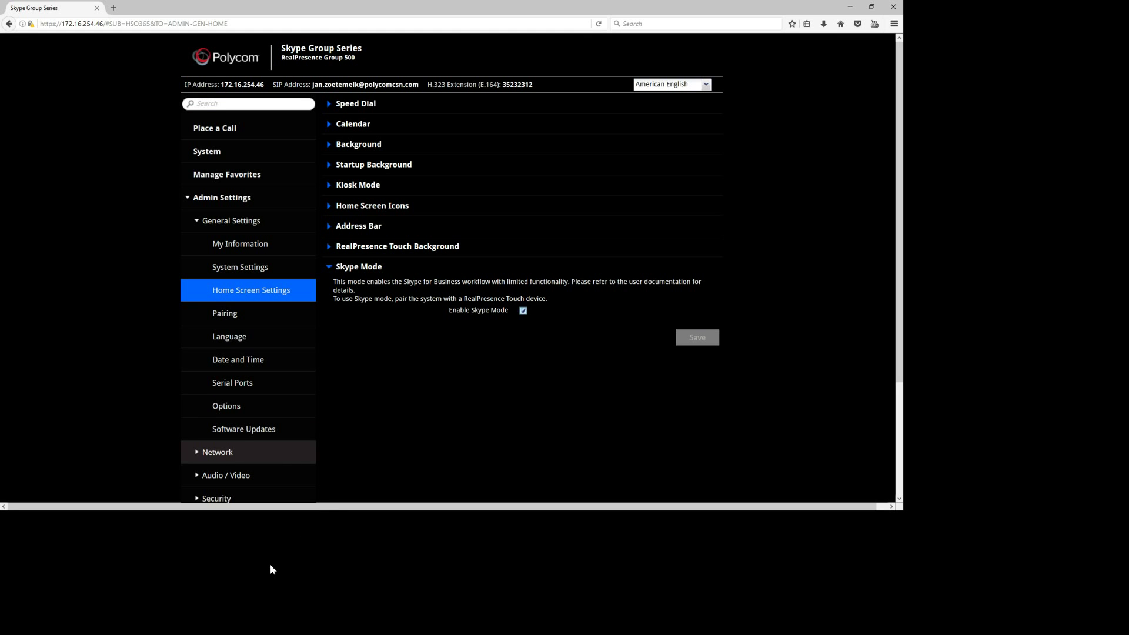
{"action": "left_click", "coordinate": [215, 450]}
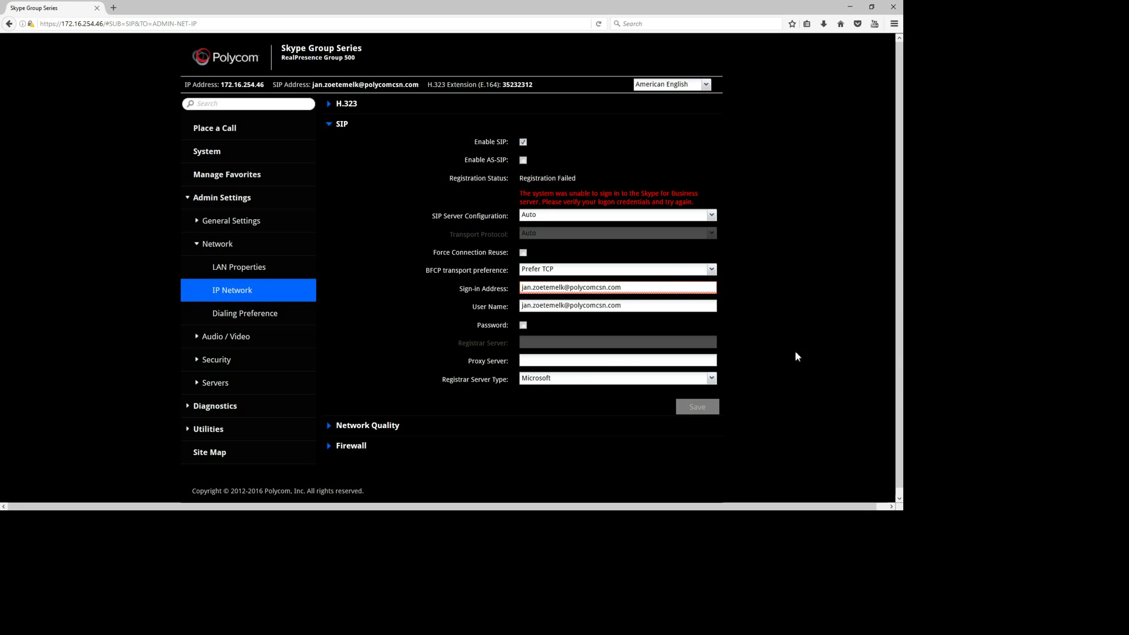
Replace the SIP sign-in address and user name with the Office 365 group account
{"action": "key", "text": "ctrl+a"}
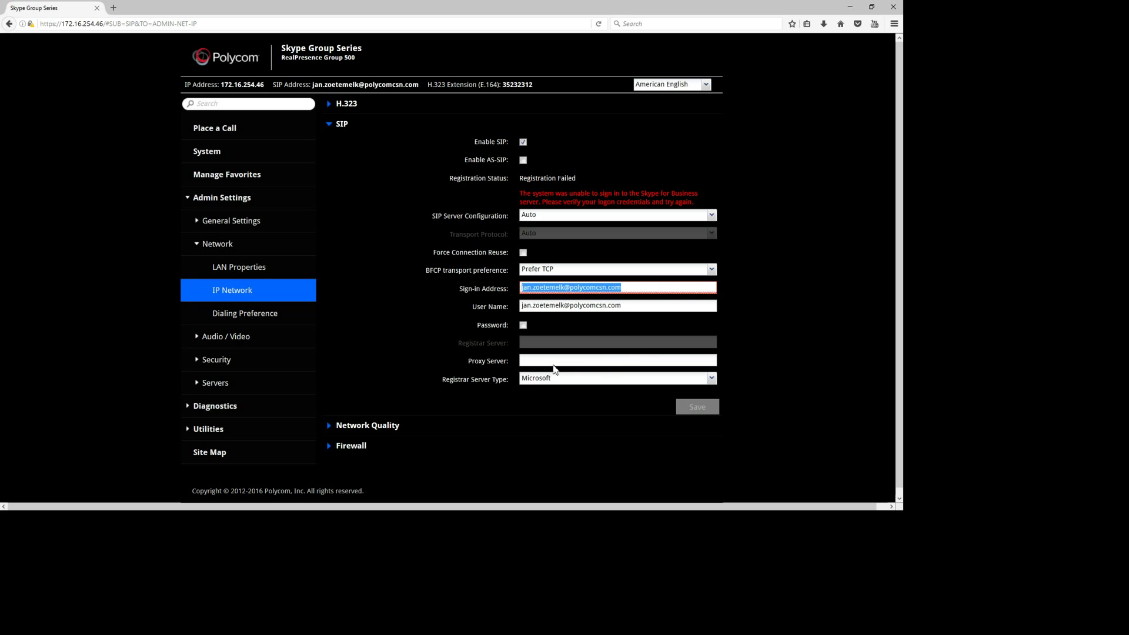
{"action": "key", "text": "ctrl+v"}
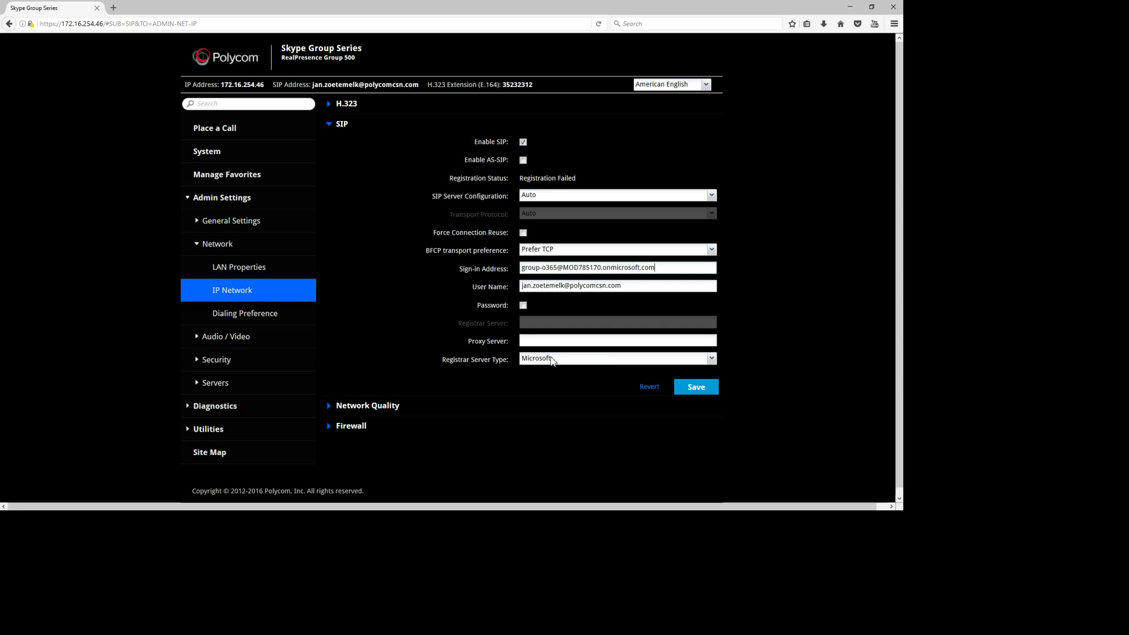
{"action": "key", "text": "Tab"}
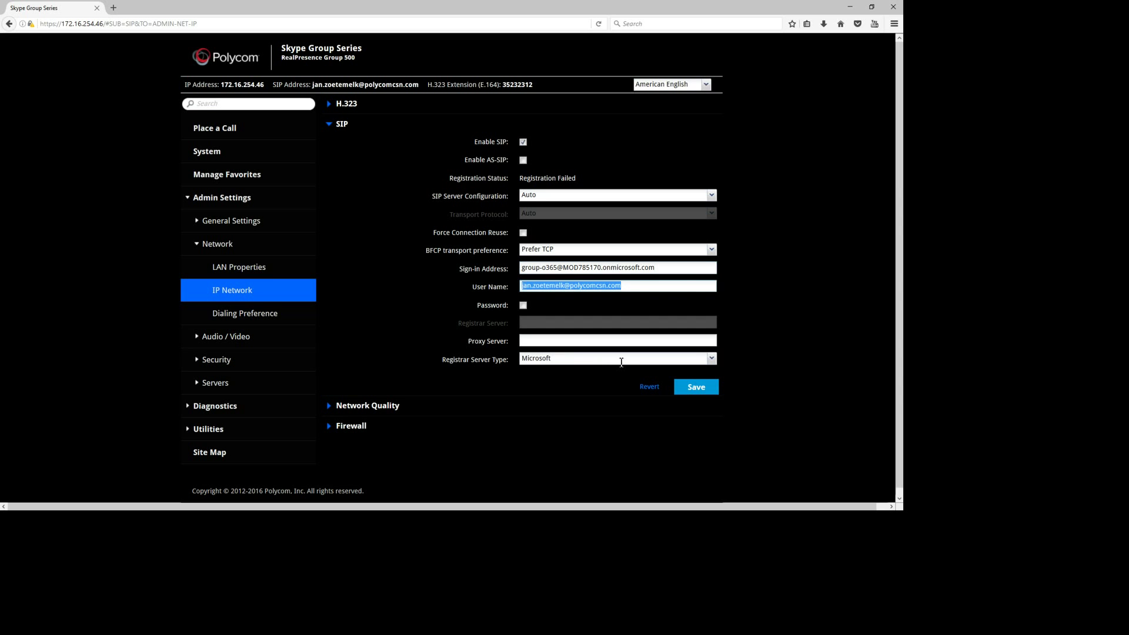
{"action": "key", "text": "ctrl+v"}
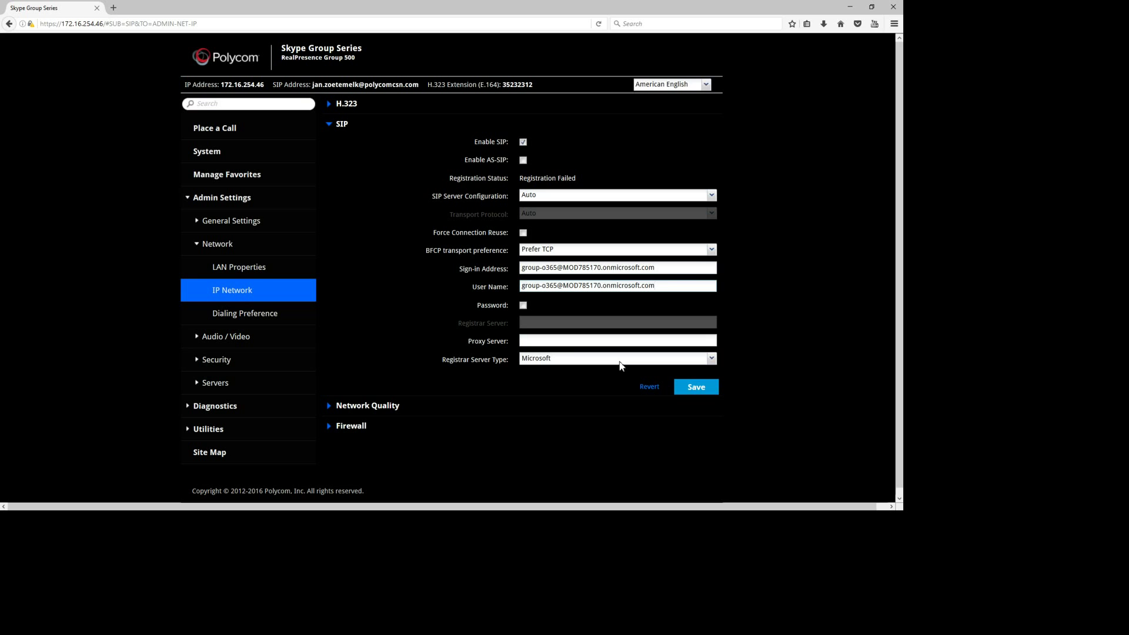
Enable the SIP password, enter and confirm the account password, and save
{"action": "key", "text": "Tab"}
{"action": "key", "text": "space"}
{"action": "key", "text": "Tab"}
{"action": "type", "text": "*******"}
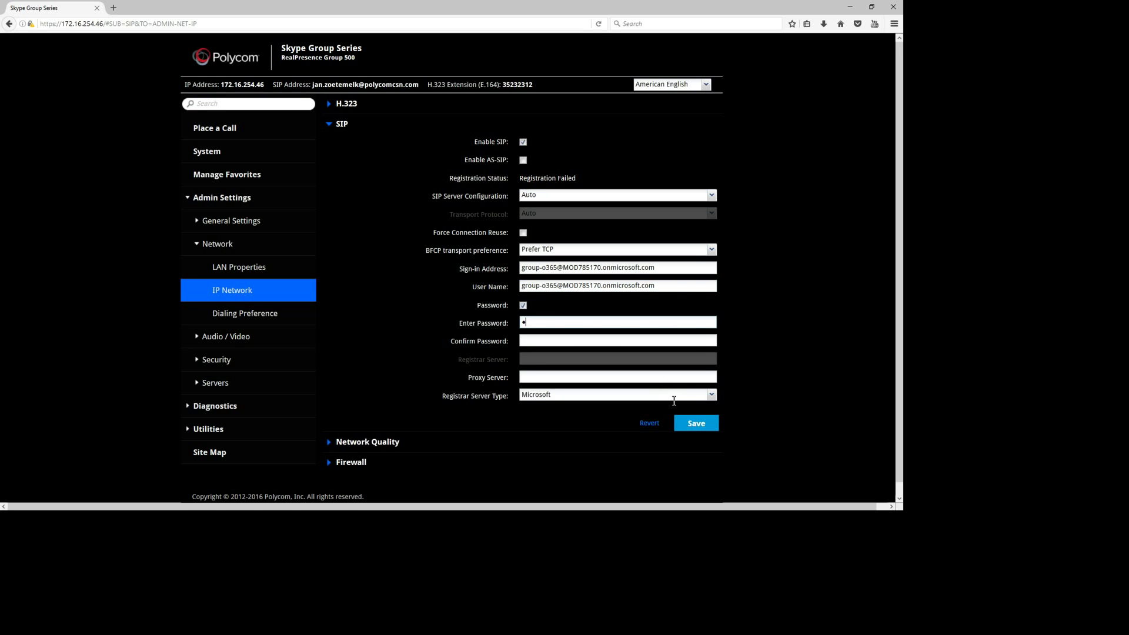
{"action": "type", "text": "***"}
{"action": "key", "text": "Tab"}
{"action": "type", "text": "***"}
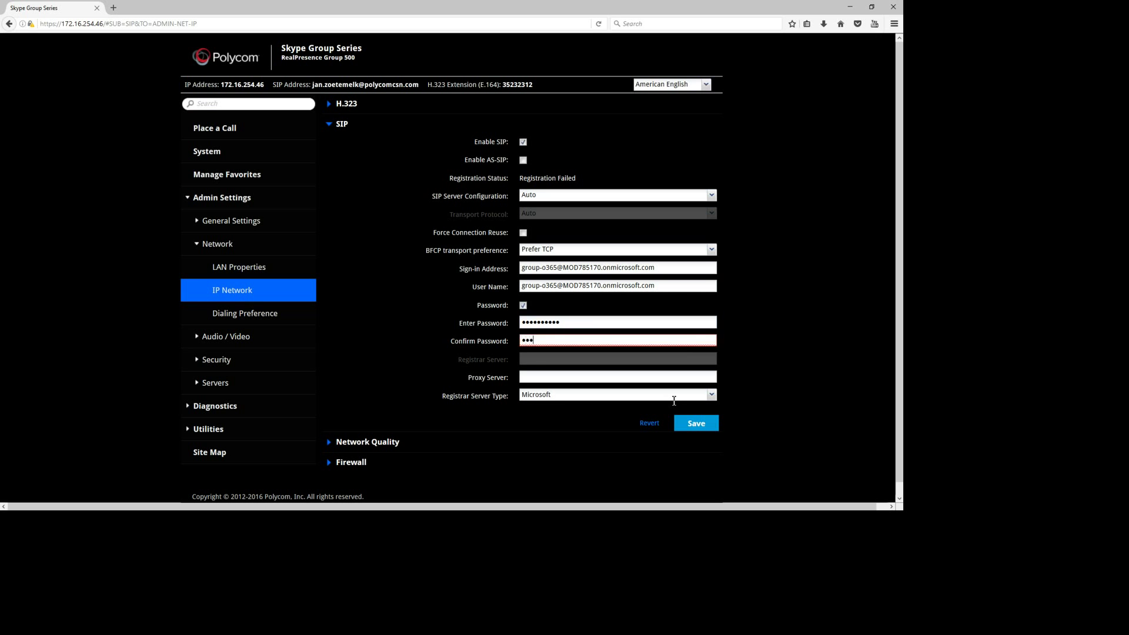
{"action": "type", "text": "*******"}
{"action": "key", "text": "Return"}
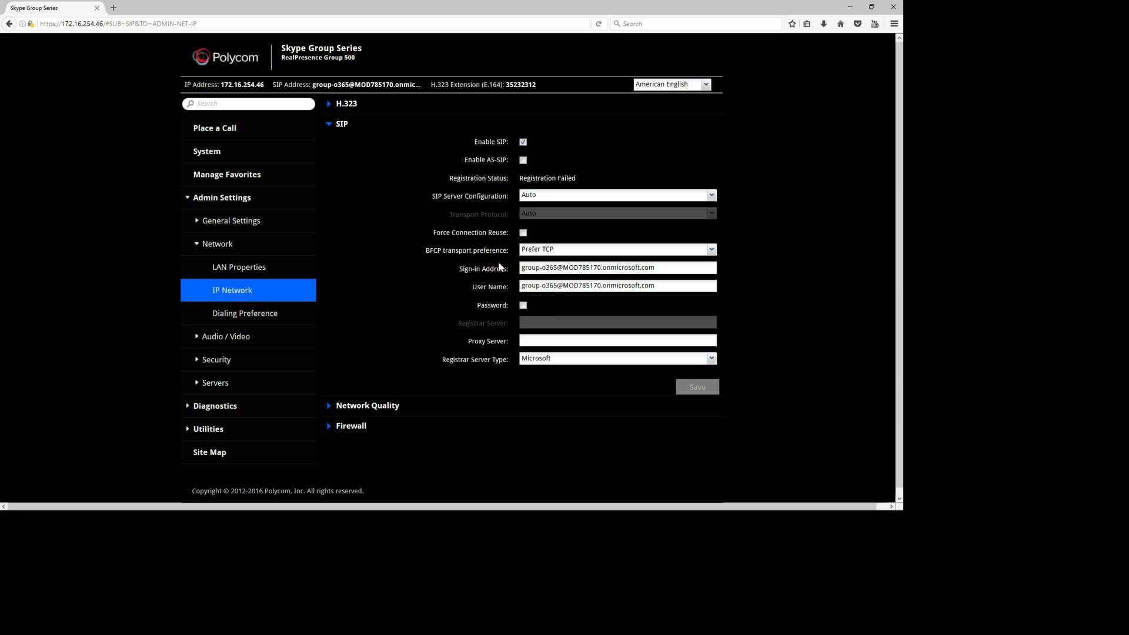
Find Restart System via the 'rest' search and confirm the restart
{"action": "type", "text": "rest"}
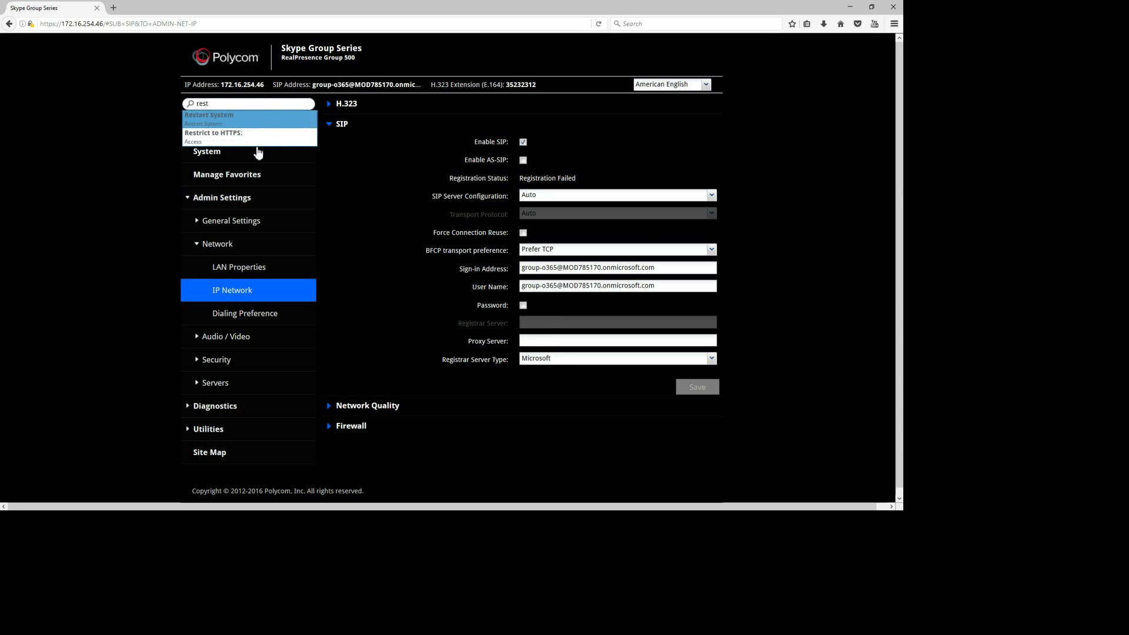
{"action": "key", "text": "Return"}
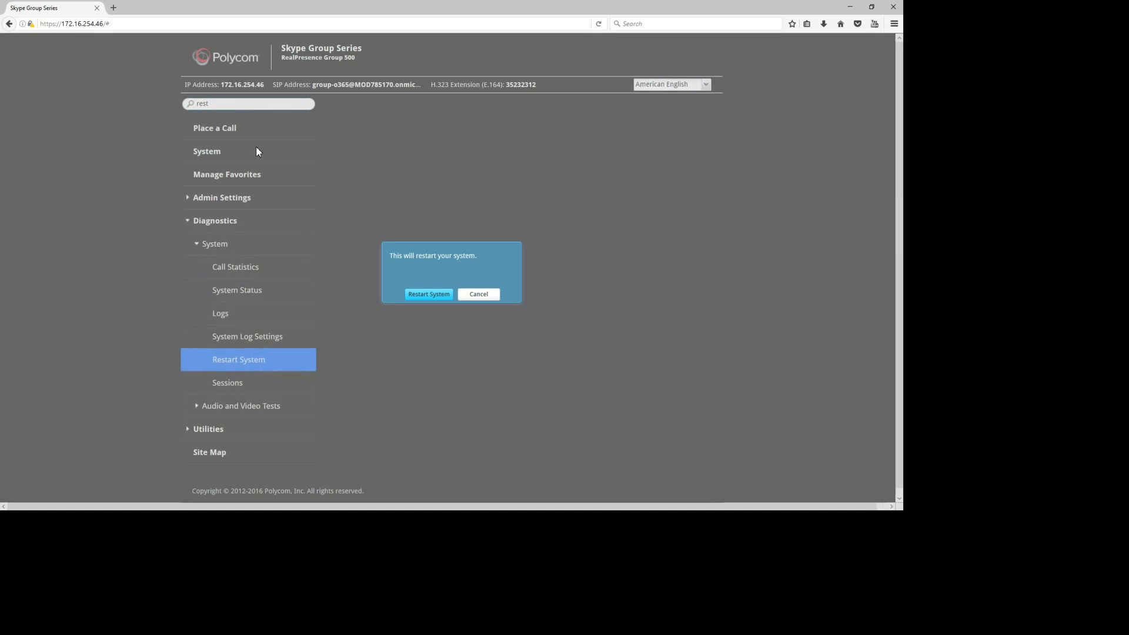
{"action": "key", "text": "Return"}
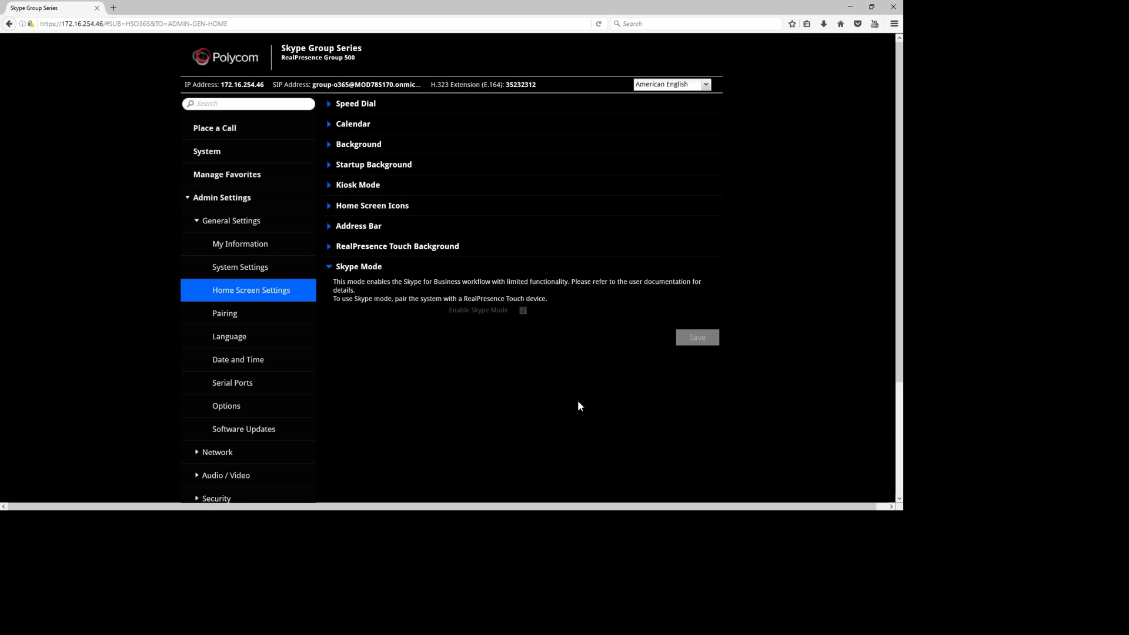
Show the Step 3 slide, then return to the Polycom System Detail page
{"action": "key", "text": "alt+Tab"}
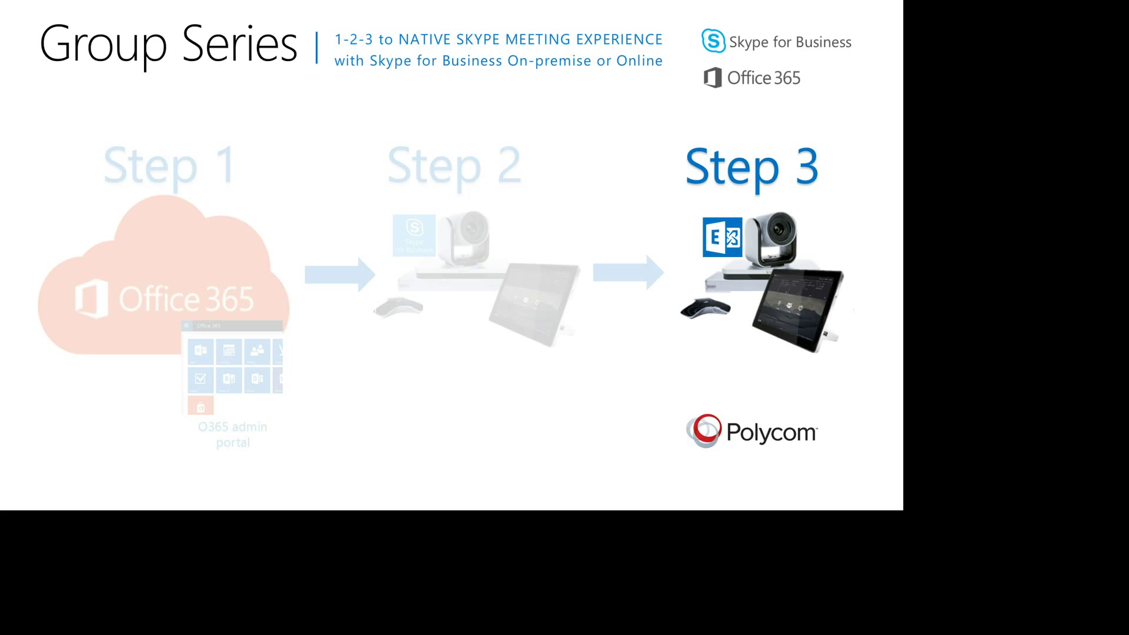
{"action": "key", "text": "alt+Tab"}
{"action": "key", "text": "alt+Tab"}
{"action": "key", "text": "alt+Tab"}
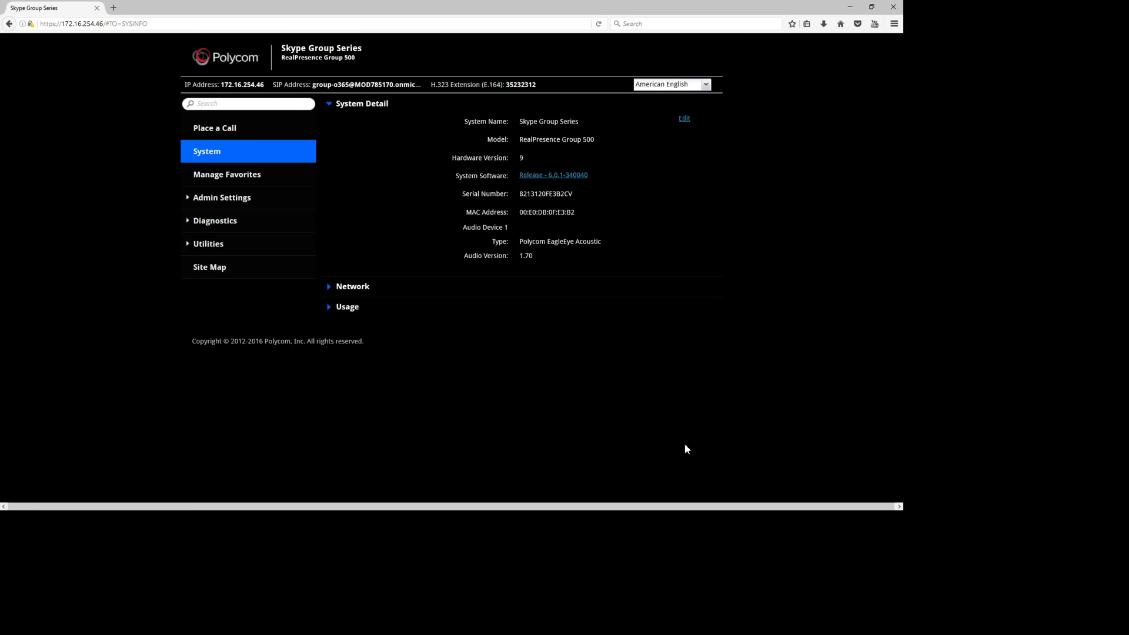
Under Admin Settings > Servers > Calendaring Service, paste the room account address into Email and User Name
{"action": "left_click", "coordinate": [273, 253]}
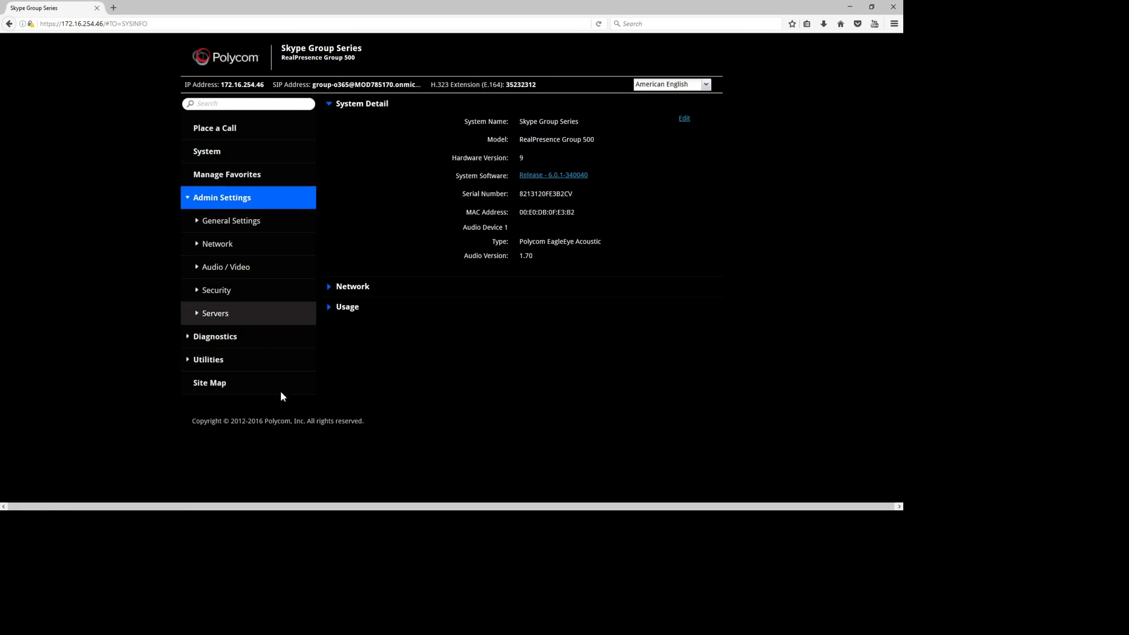
{"action": "key", "text": "Return"}
{"action": "key", "text": "Down"}
{"action": "key", "text": "Down"}
{"action": "key", "text": "Down"}
{"action": "key", "text": "Down"}
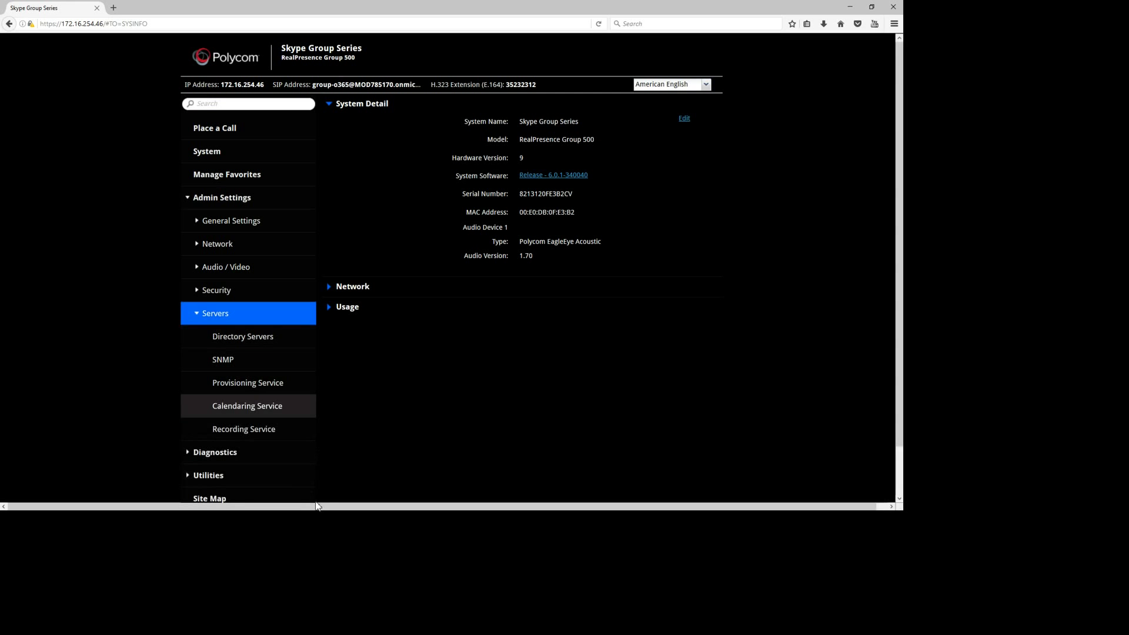
{"action": "key", "text": "Return"}
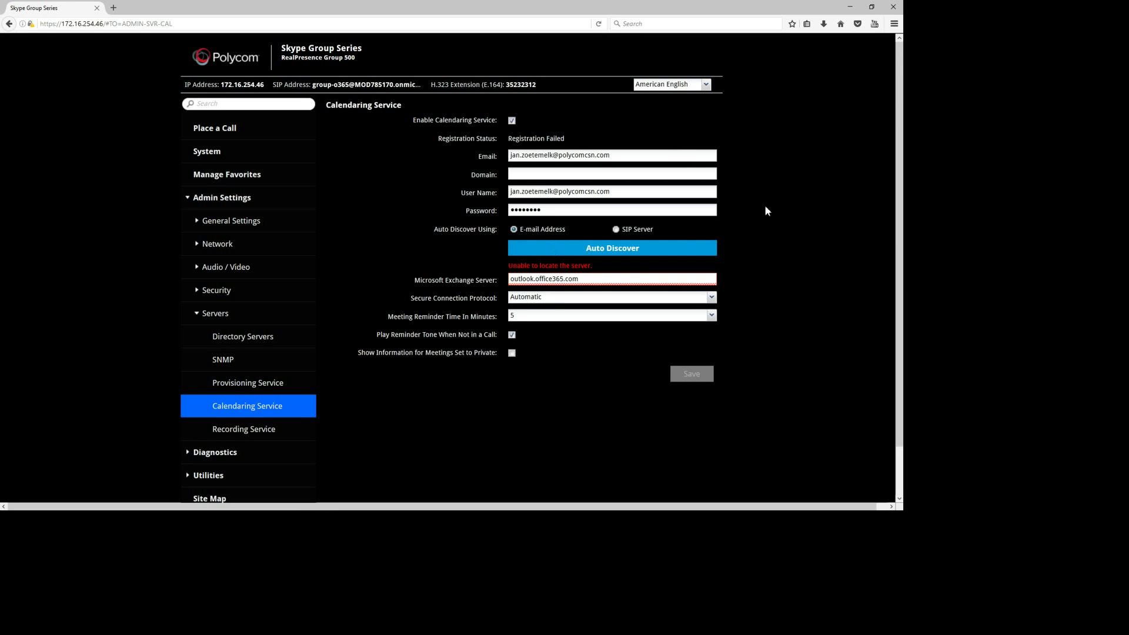
{"action": "key", "text": "Tab"}
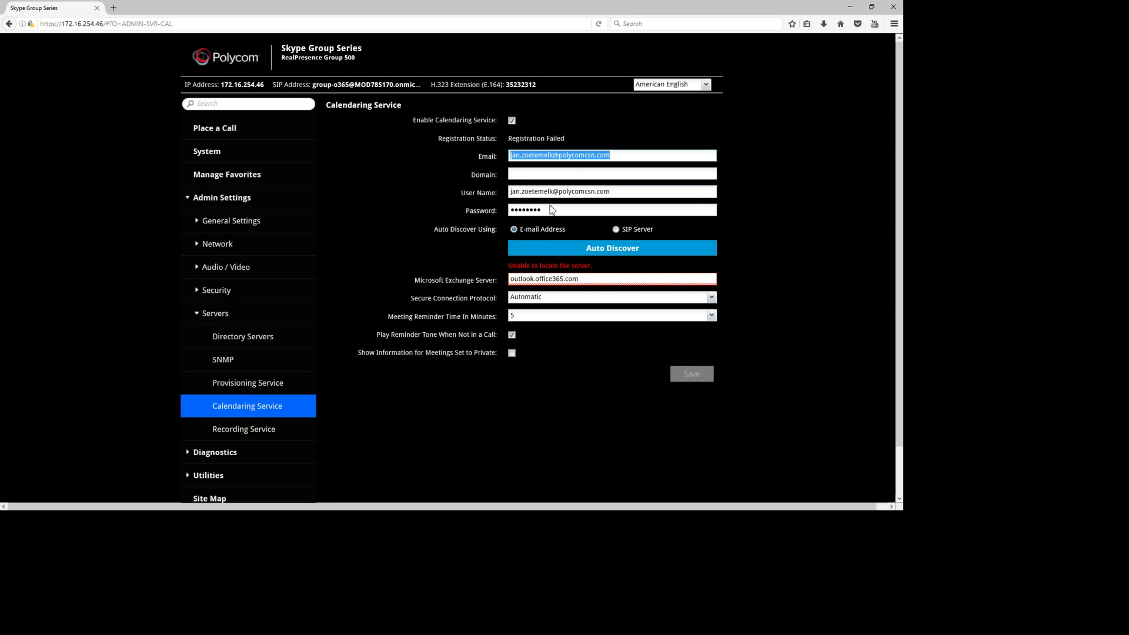
{"action": "key", "text": "ctrl+v"}
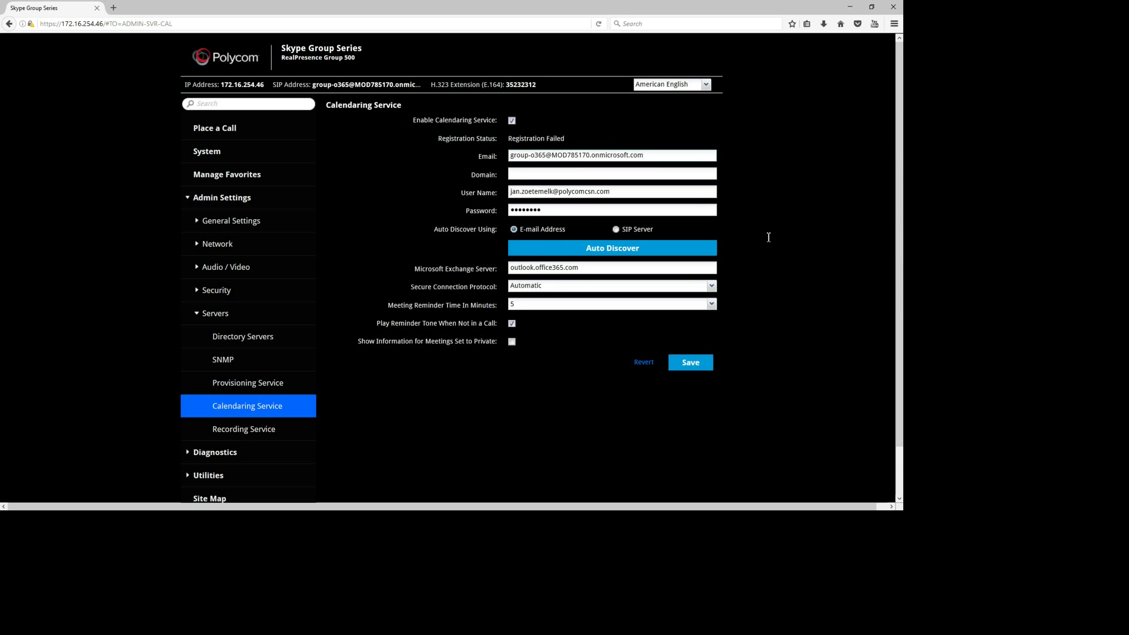
{"action": "key", "text": "Tab"}
{"action": "key", "text": "Tab"}
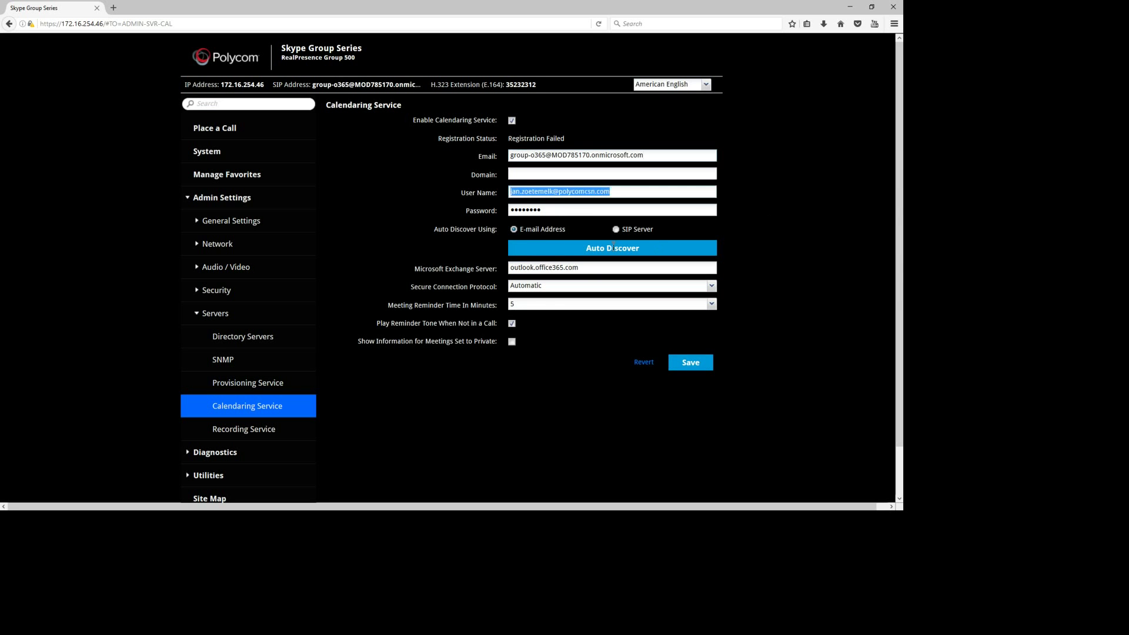
{"action": "key", "text": "ctrl+v"}
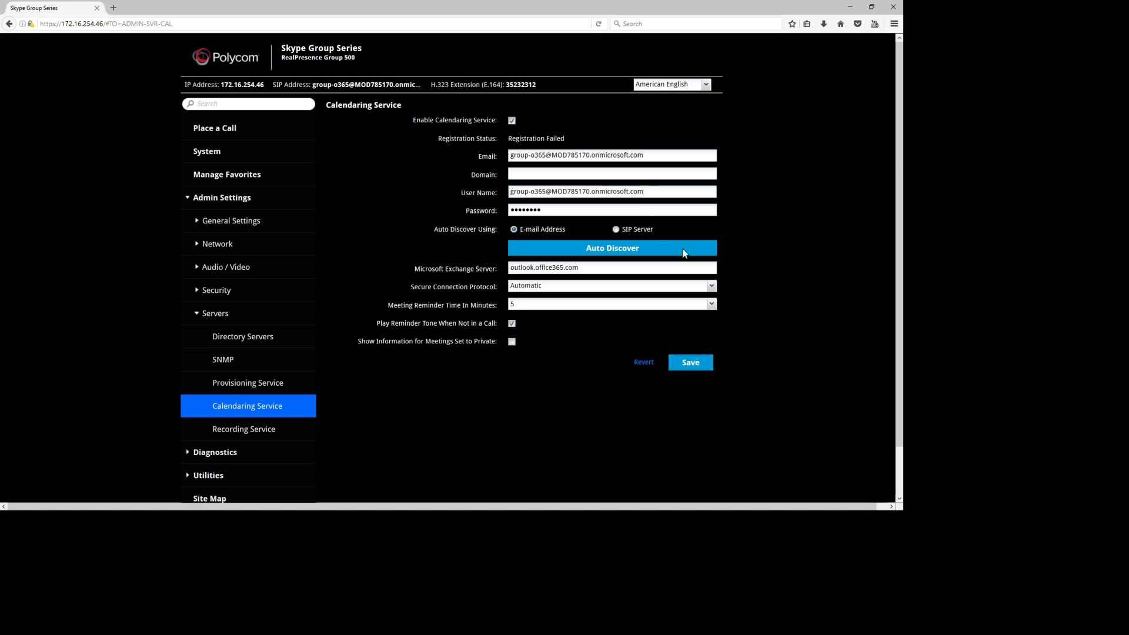
Enter the room account's password and run calendaring Auto Discover
{"action": "key", "text": "Tab"}
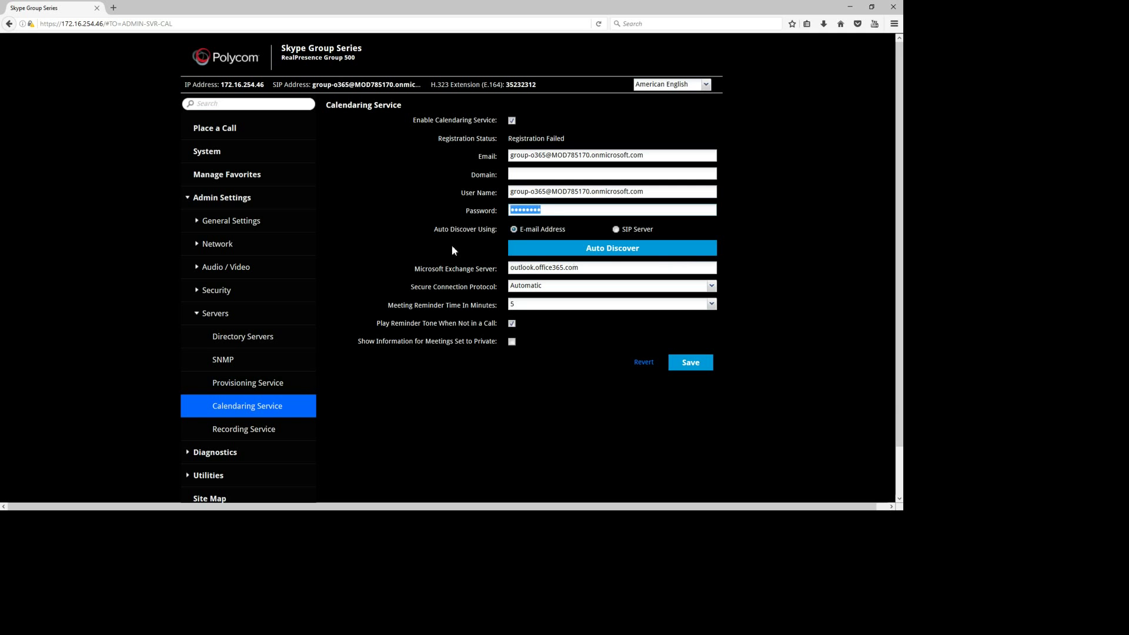
{"action": "type", "text": "••••••••••"}
{"action": "key", "text": "Return"}
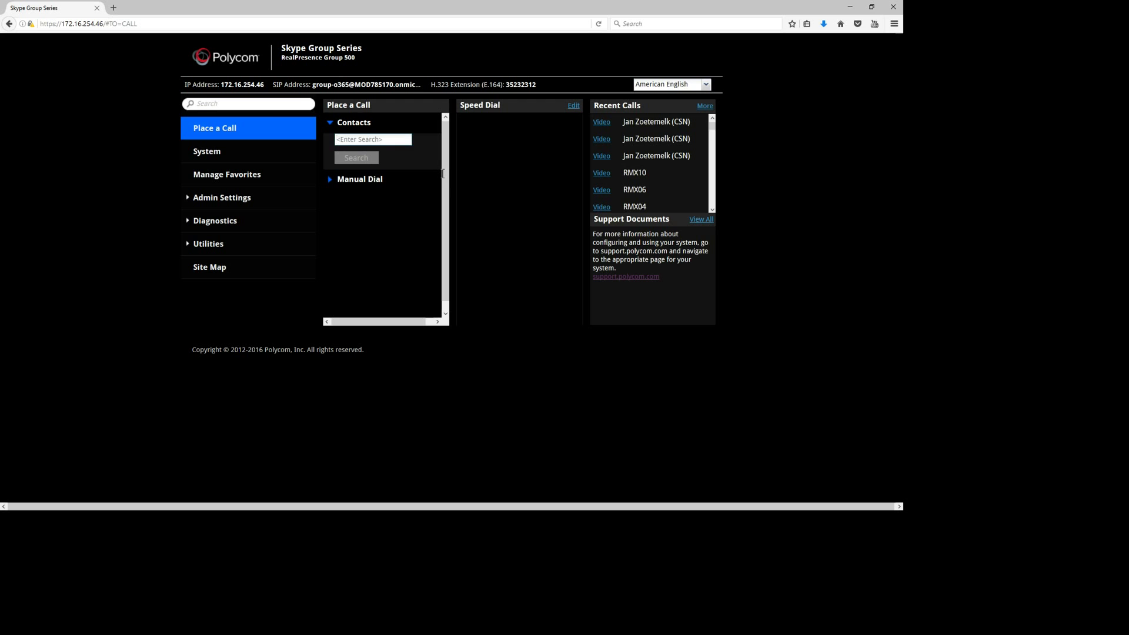
Search Contacts for 'skype', which returns no matching names
{"action": "type", "text": "skype"}
{"action": "key", "text": "Return"}
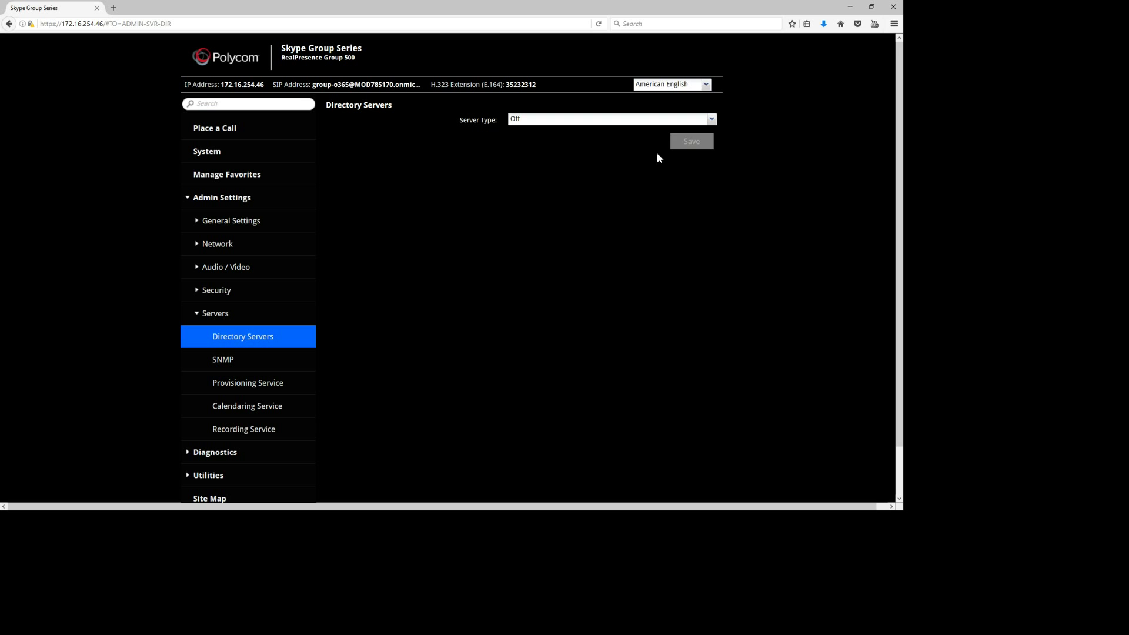
Change the directory Server Type to Microsoft and save, then return to Place a Call
{"action": "key", "text": "Down"}
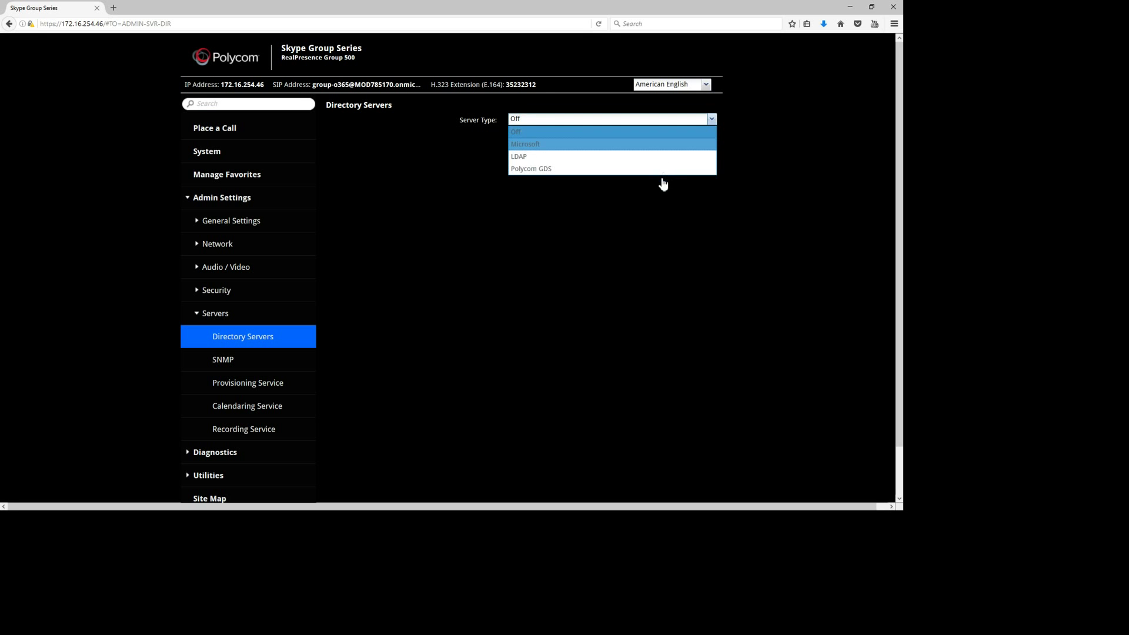
{"action": "key", "text": "Return"}
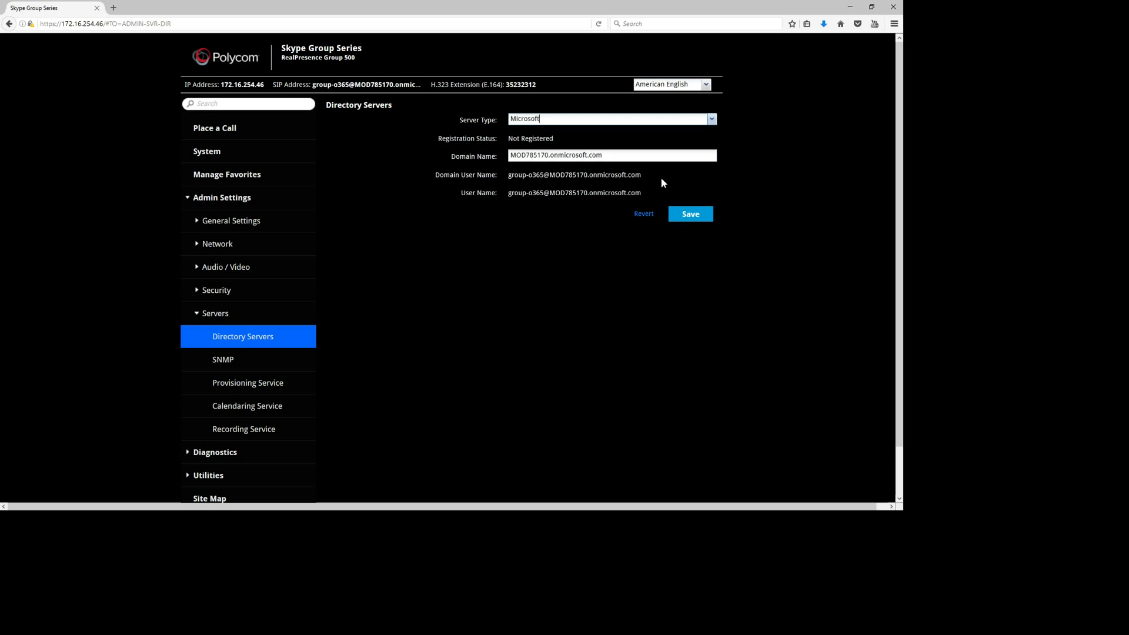
{"action": "key", "text": "Tab"}
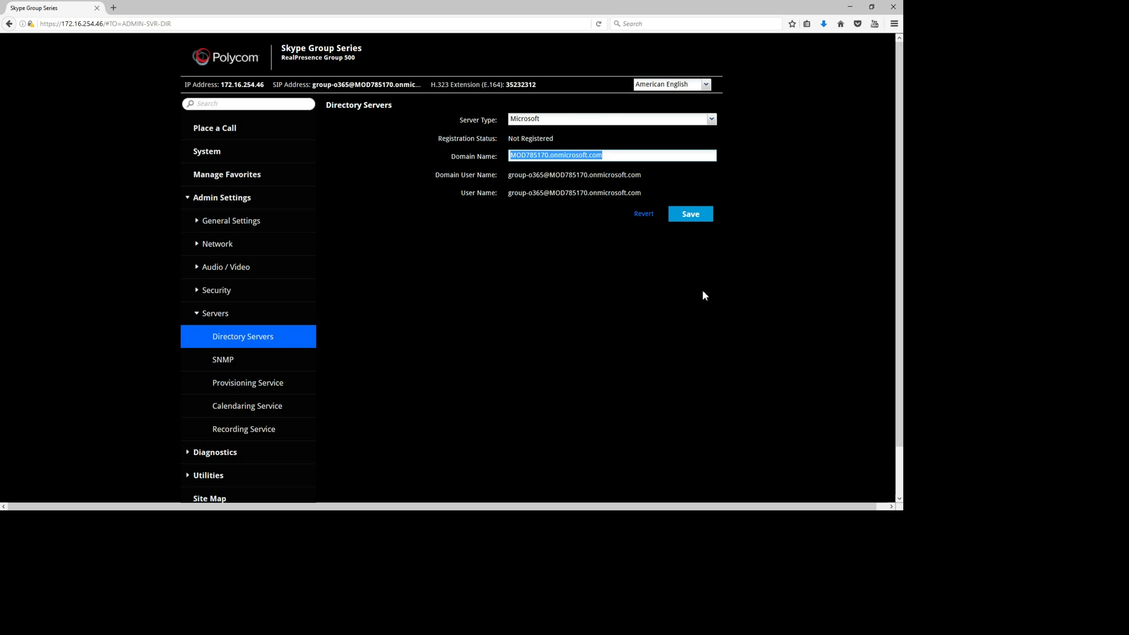
{"action": "key", "text": "Return"}
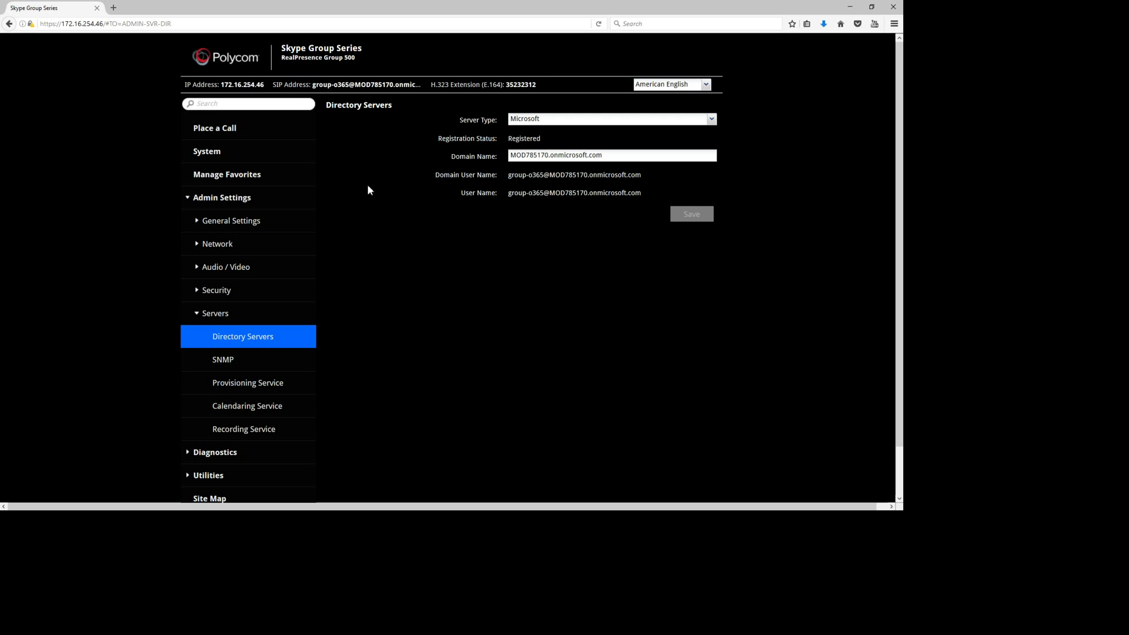
{"action": "left_click", "coordinate": [295, 127]}
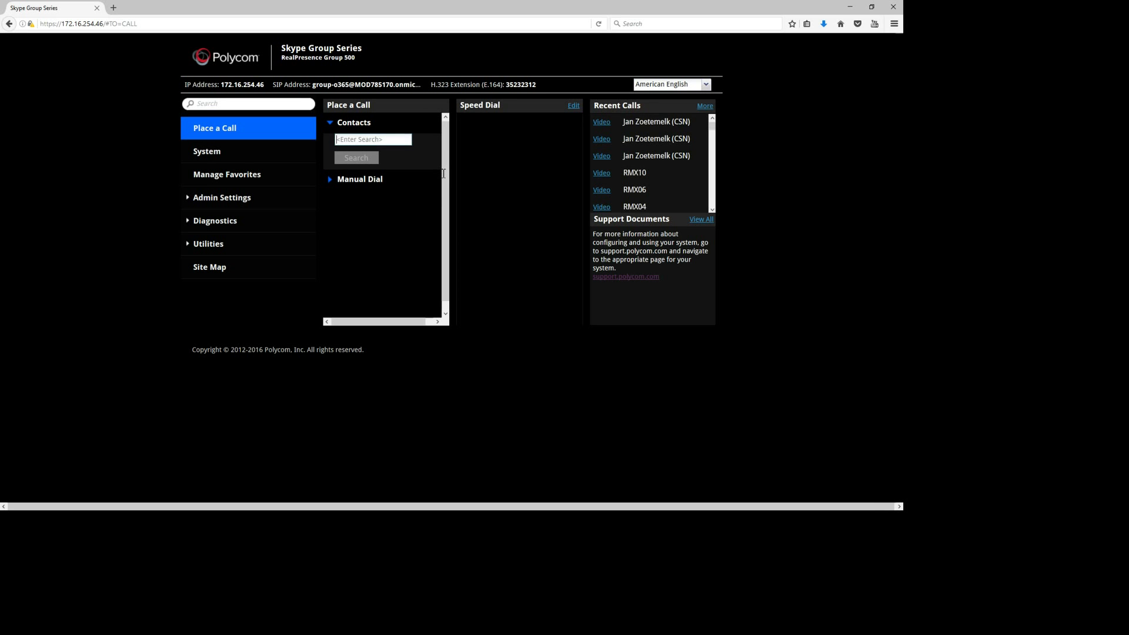
Search Contacts for 'skype', review the skype group o365 result, and cancel out
{"action": "type", "text": "skype"}
{"action": "key", "text": "Return"}
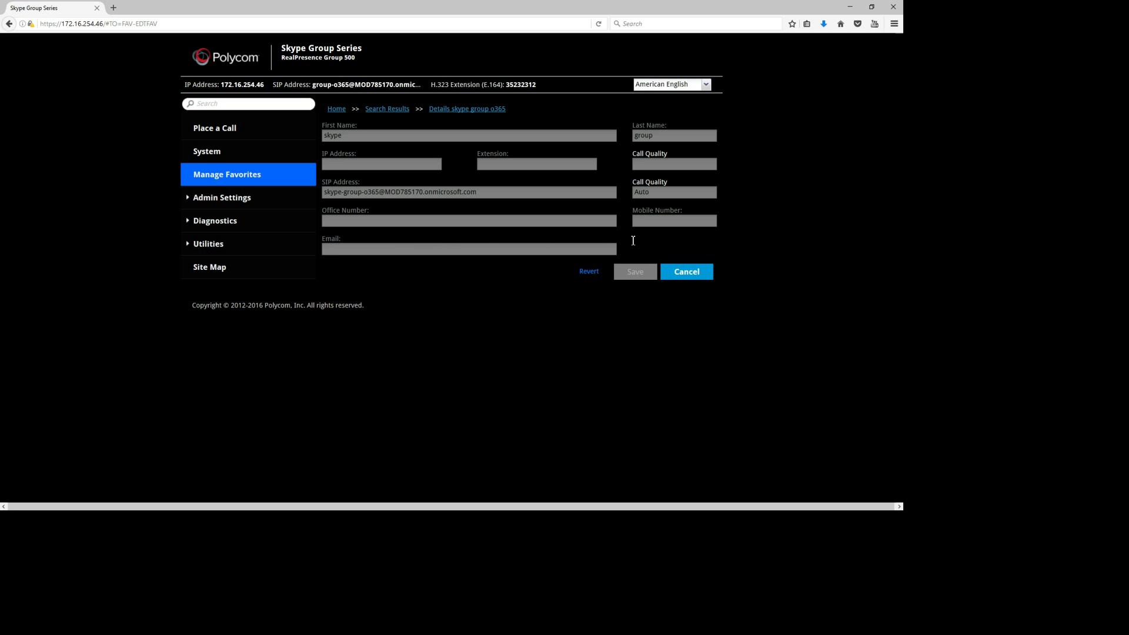
{"action": "left_click", "coordinate": [682, 271]}
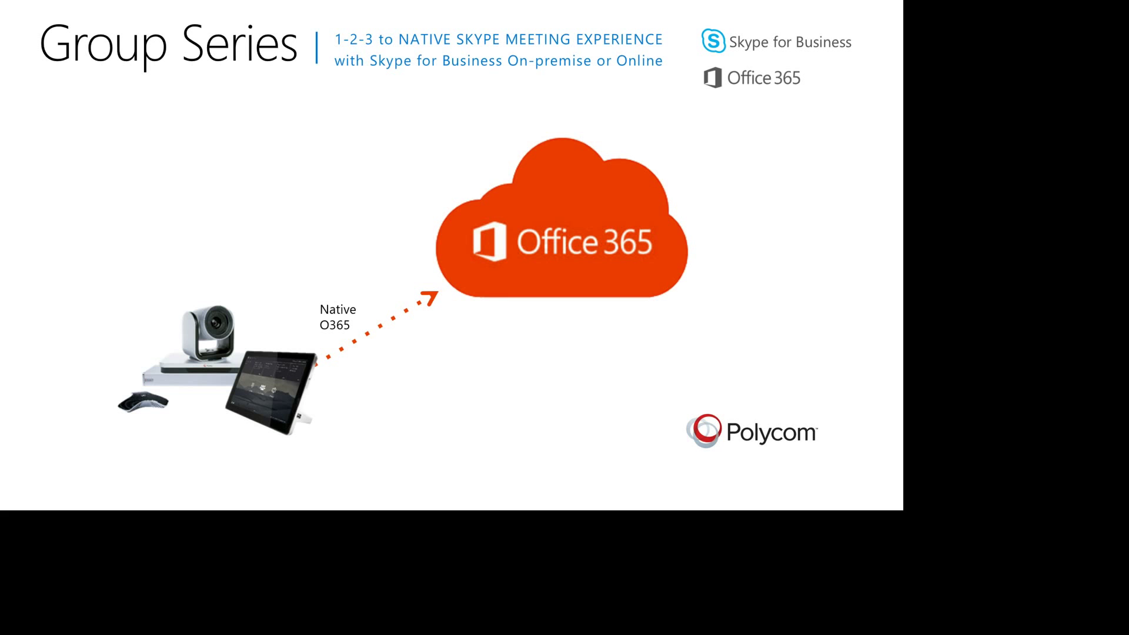
In Skype for Business, search the room account address and add group 0365 to Favorites
{"action": "key", "text": "alt+Tab"}
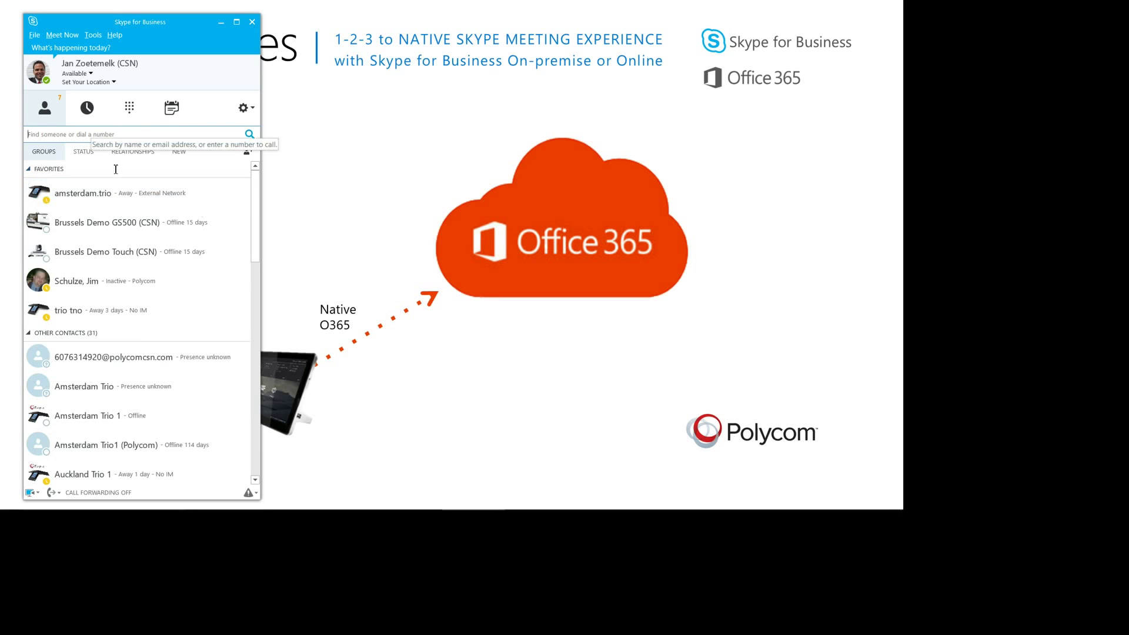
{"action": "key", "text": "ctrl+v"}
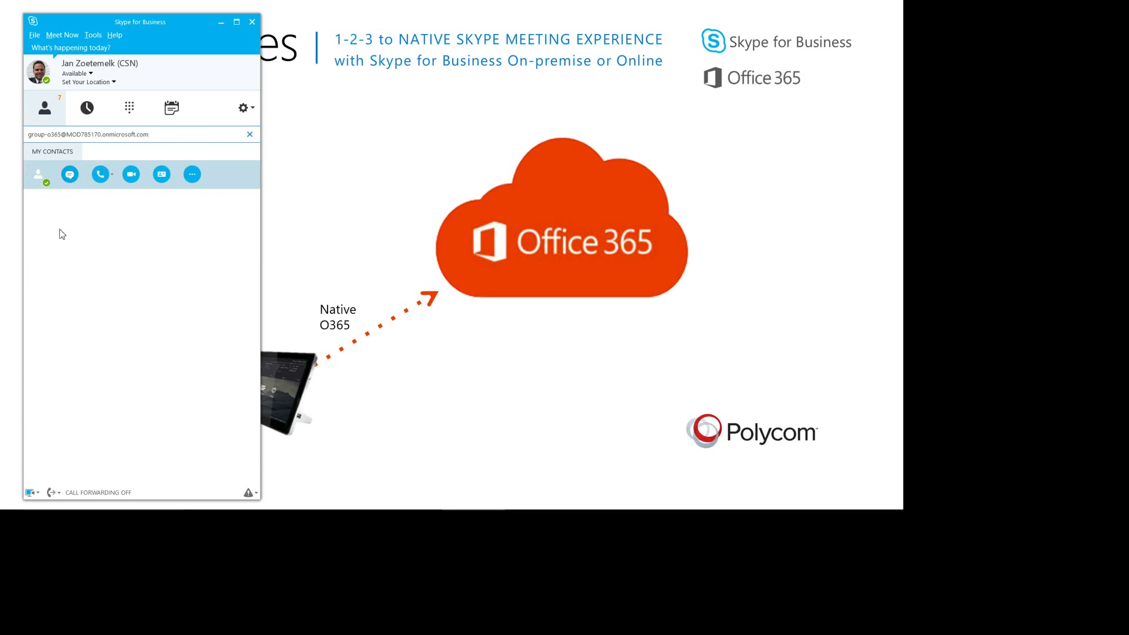
{"action": "right_click", "coordinate": [38, 176]}
{"action": "left_click", "coordinate": [82, 285]}
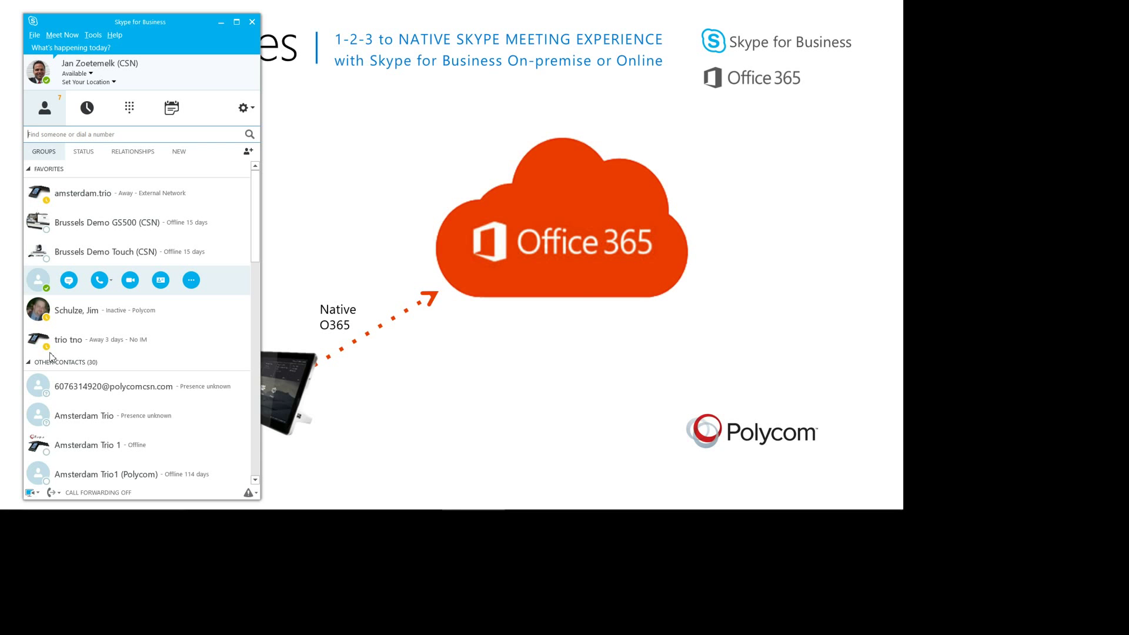
{"action": "left_click", "coordinate": [69, 280]}
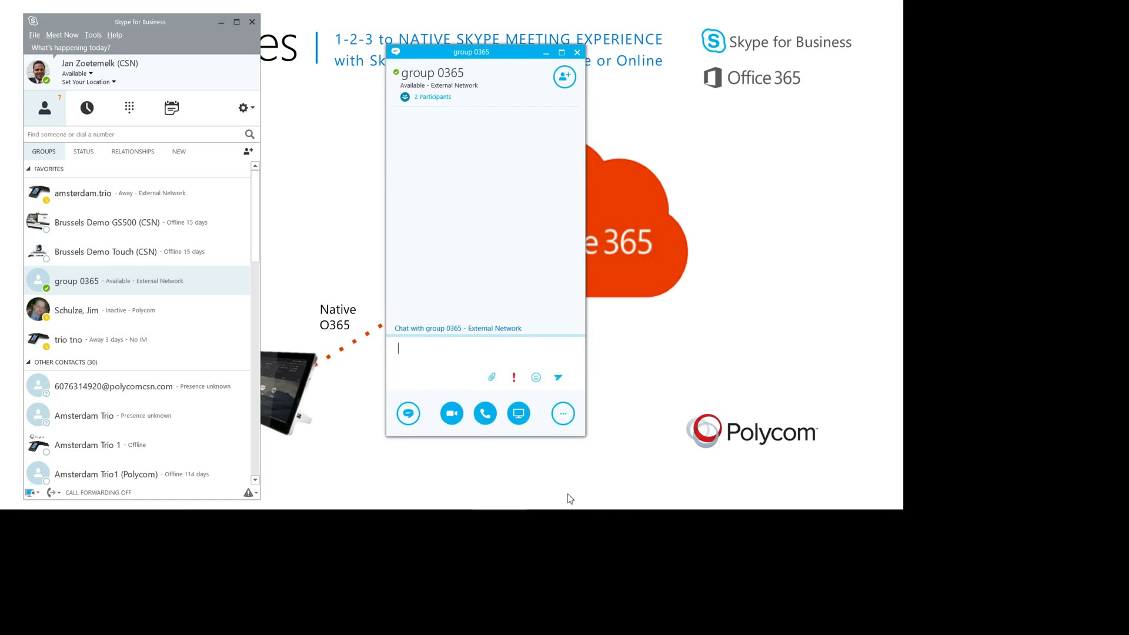
{"action": "key", "text": "Return"}
{"action": "key", "text": "Up"}
{"action": "key", "text": "Up"}
{"action": "key", "text": "Up"}
{"action": "key", "text": "Up"}
{"action": "key", "text": "Up"}
{"action": "key", "text": "Up"}
{"action": "key", "text": "Up"}
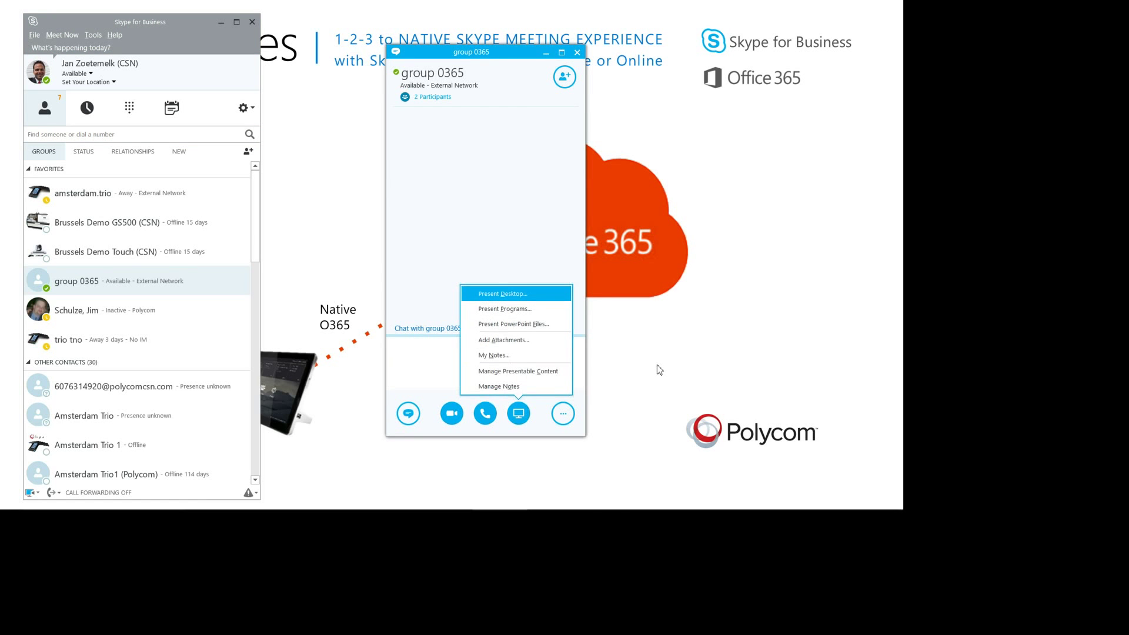
{"action": "key", "text": "Down"}
{"action": "key", "text": "Up"}
{"action": "key", "text": "Escape"}
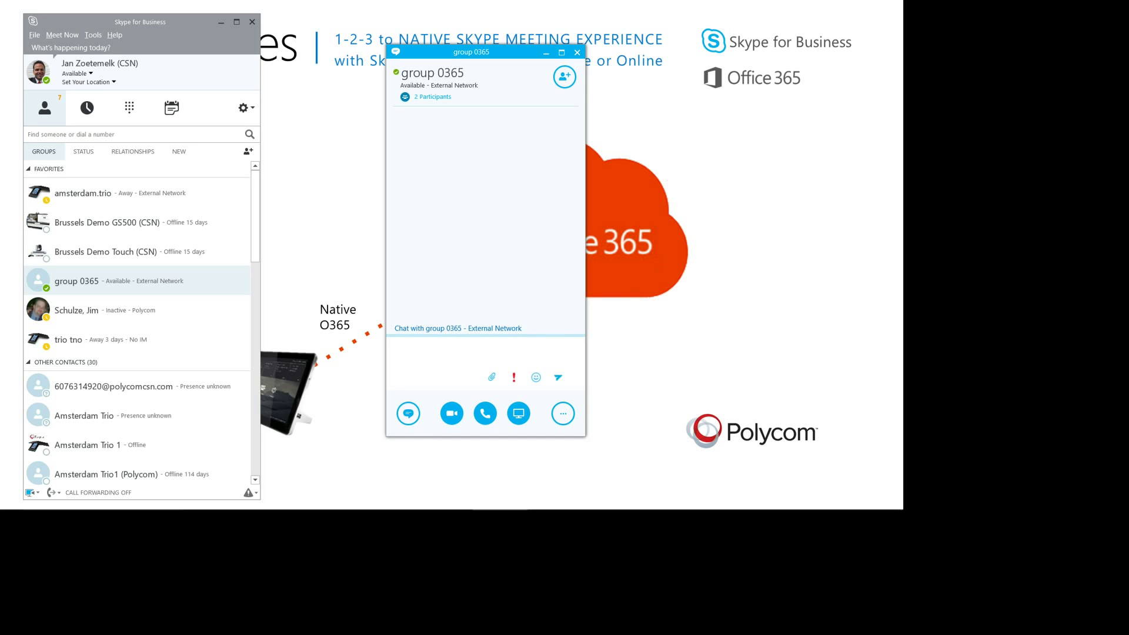
{"action": "key", "text": "alt+F4"}
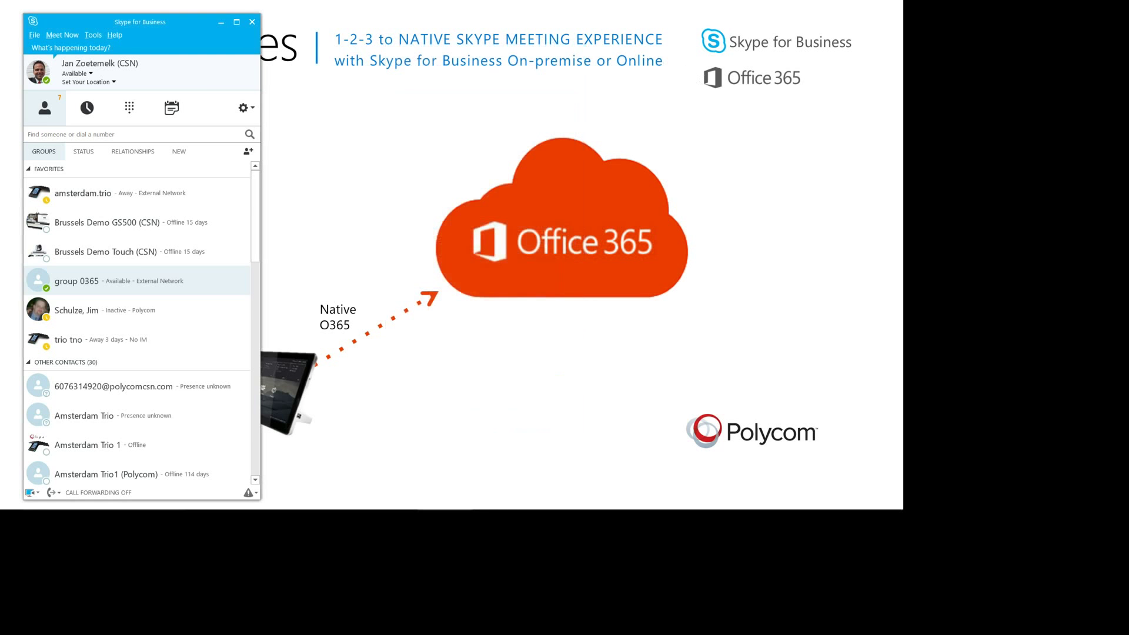